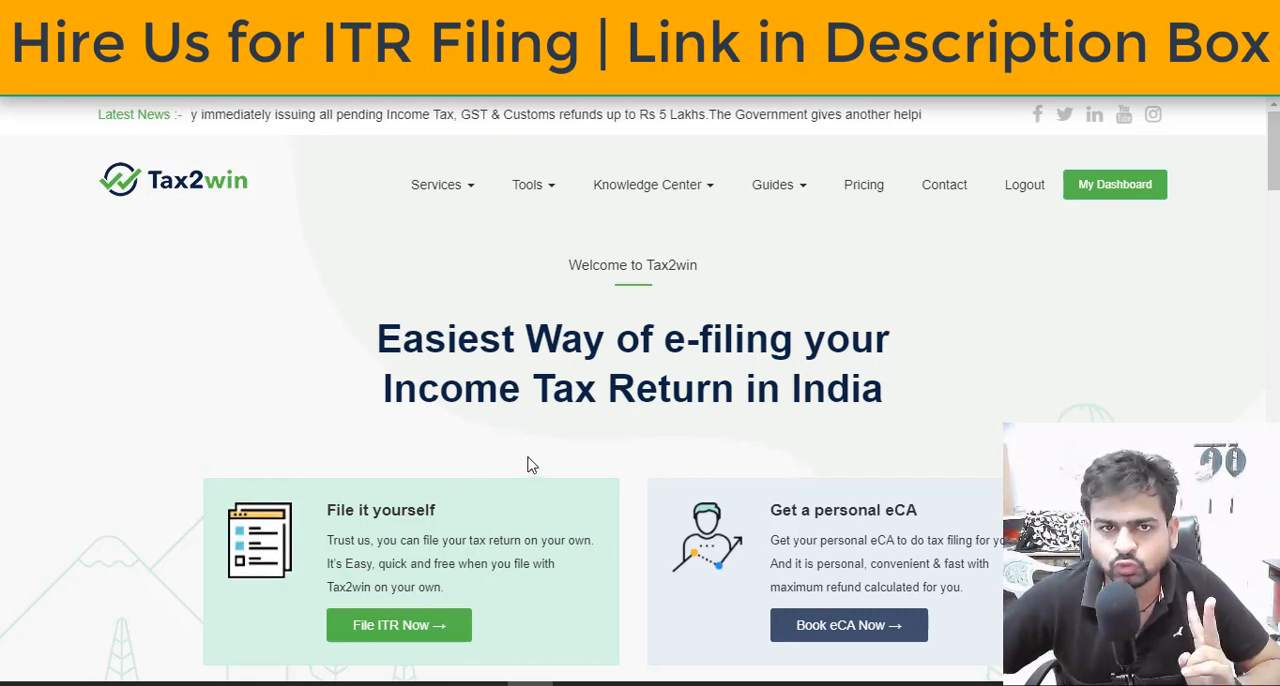
# Review the income source categories offered for filing, including salary, business, house property, other sources, capital gains and foreign source
pyautogui.scroll(-1, 531, 465)
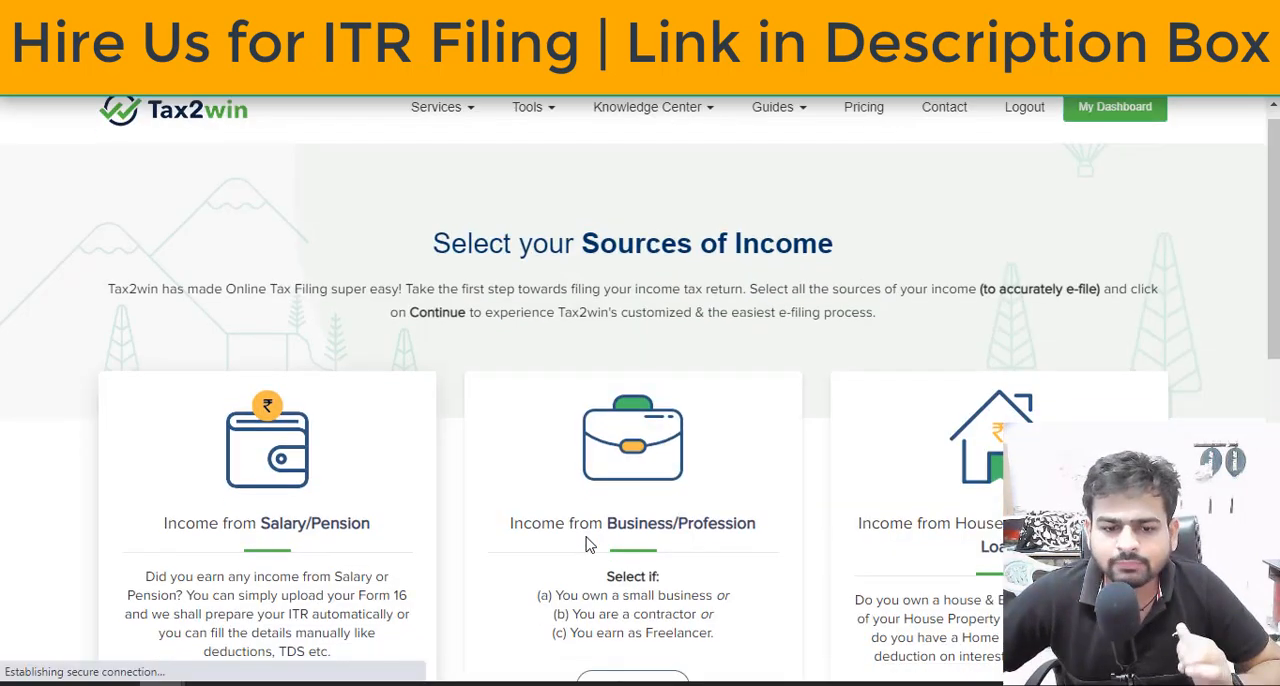
pyautogui.scroll(-3, 586, 543)
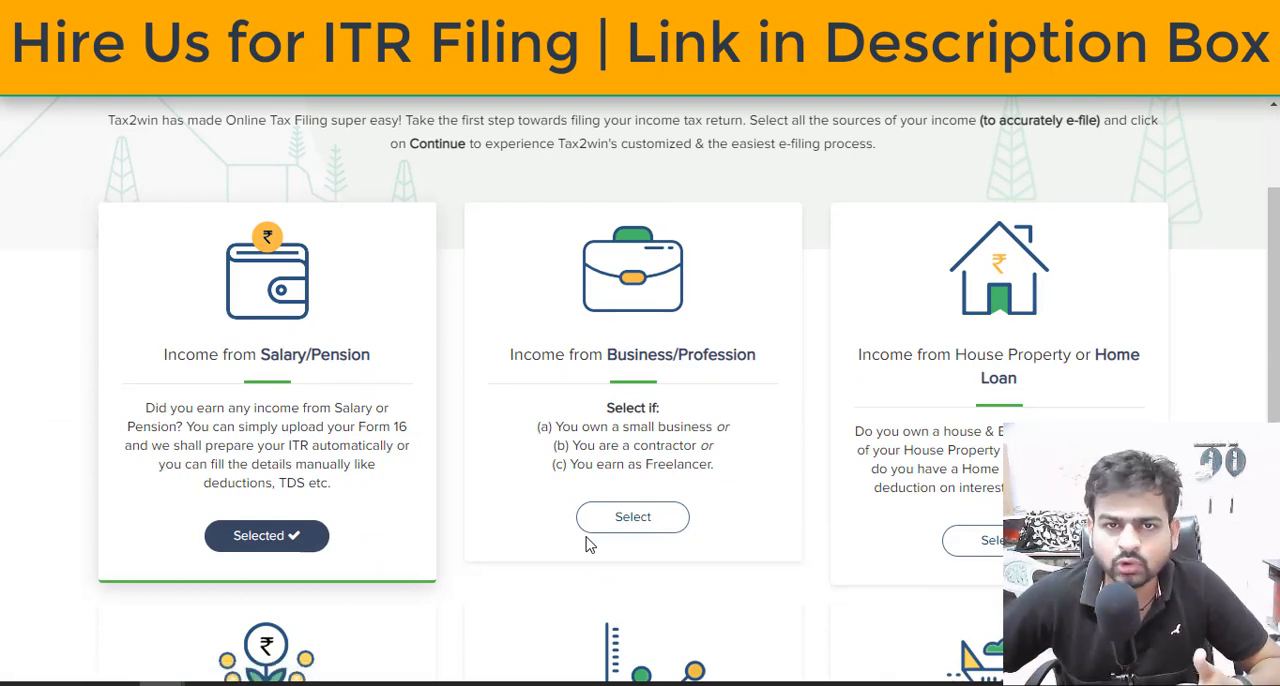
pyautogui.scroll(-2, 588, 543)
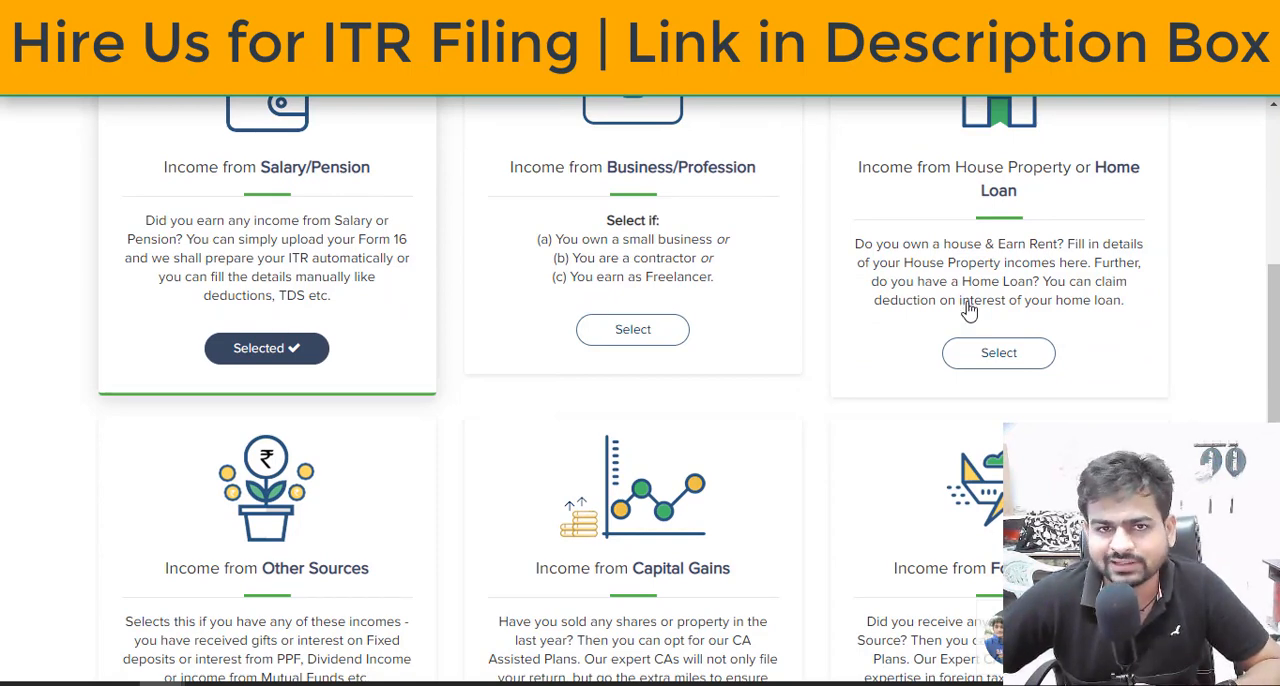
pyautogui.scroll(-2, 968, 311)
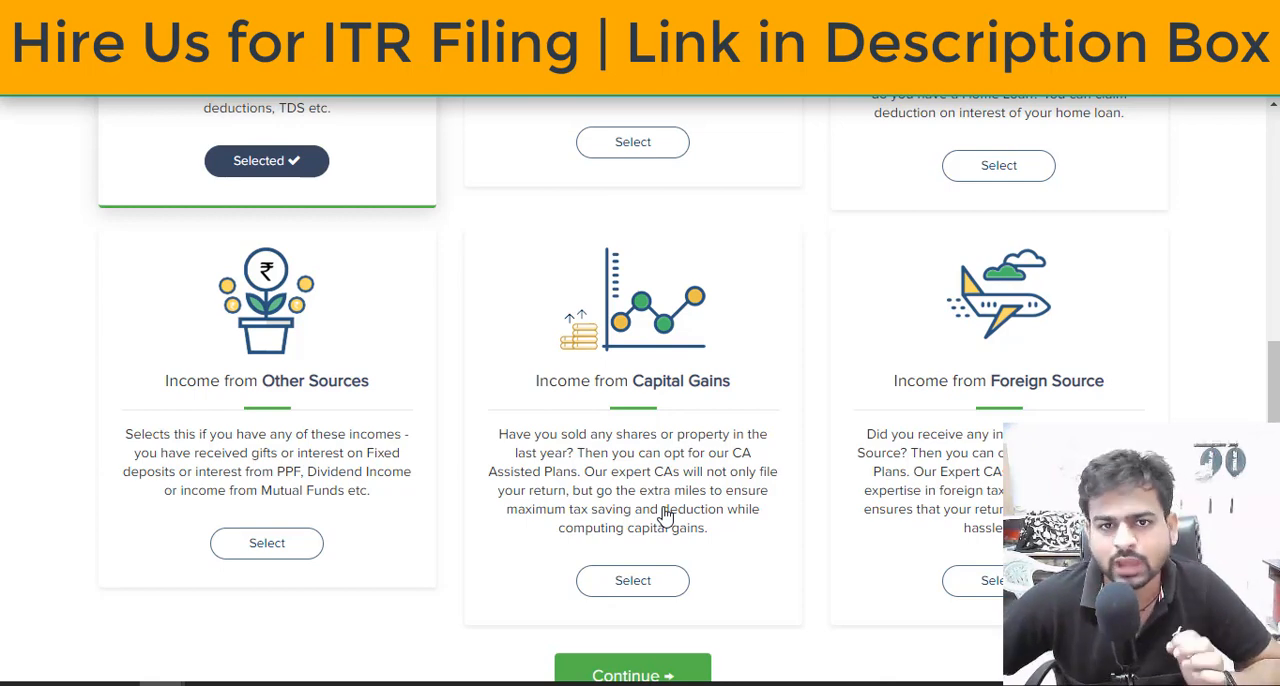
pyautogui.scroll(4, 665, 515)
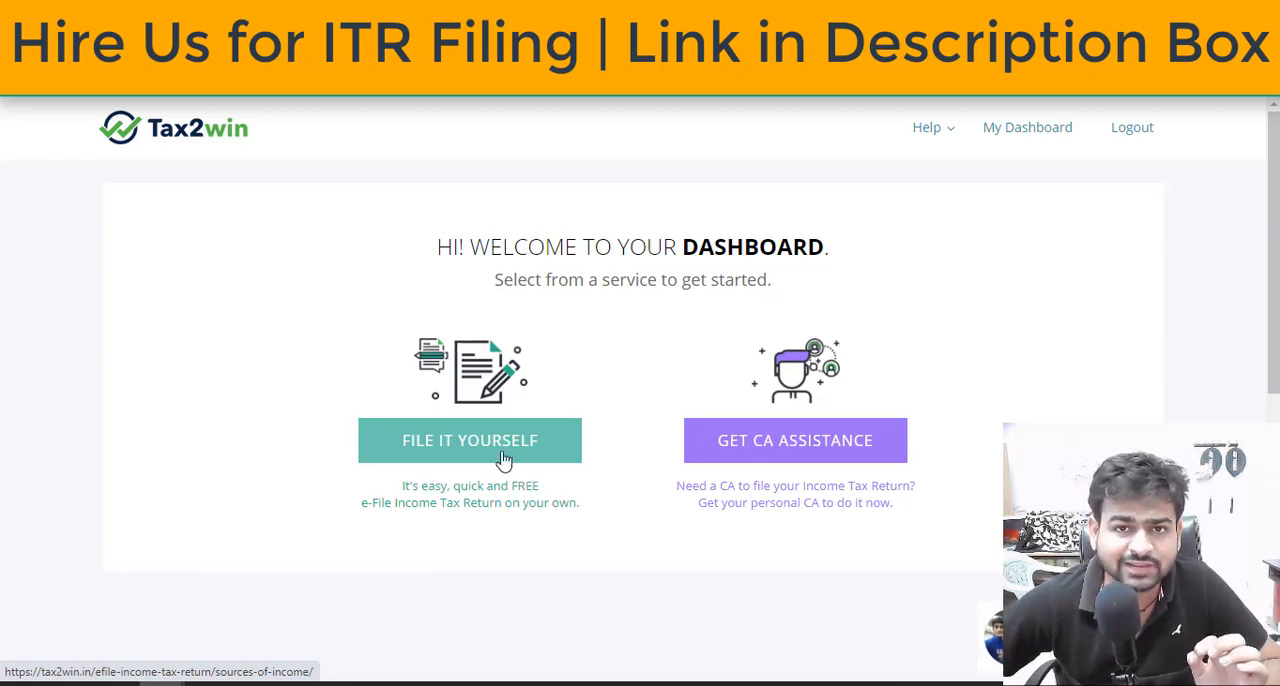
# Start filing the return yourself without uploading Form 16, choose financial year 2020-2021 and enter the PAN number
pyautogui.click(437, 462)
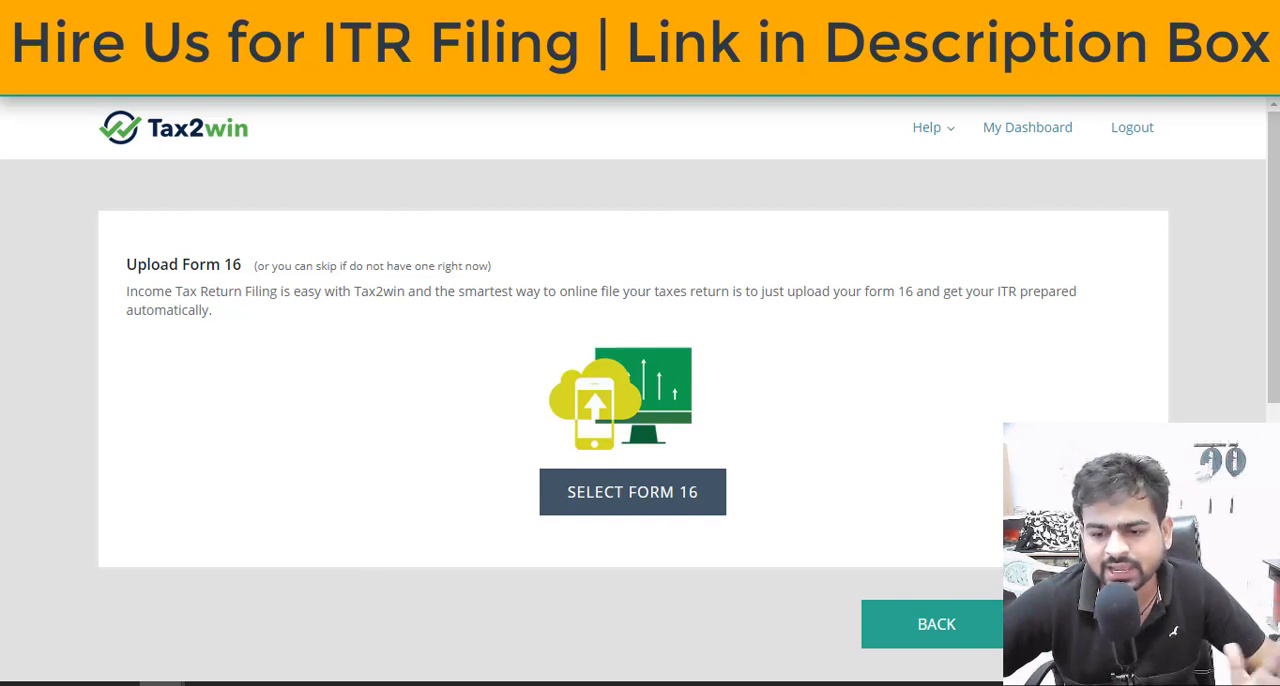
pyautogui.click(530, 394)
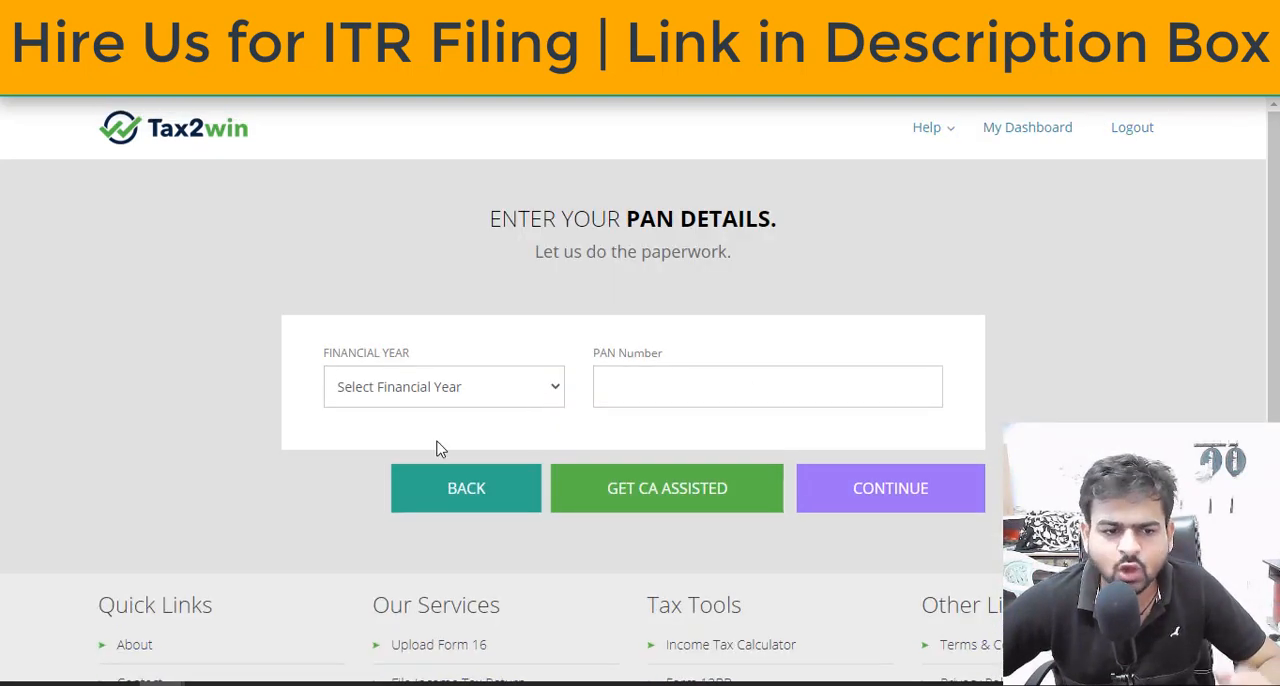
pyautogui.click(490, 401)
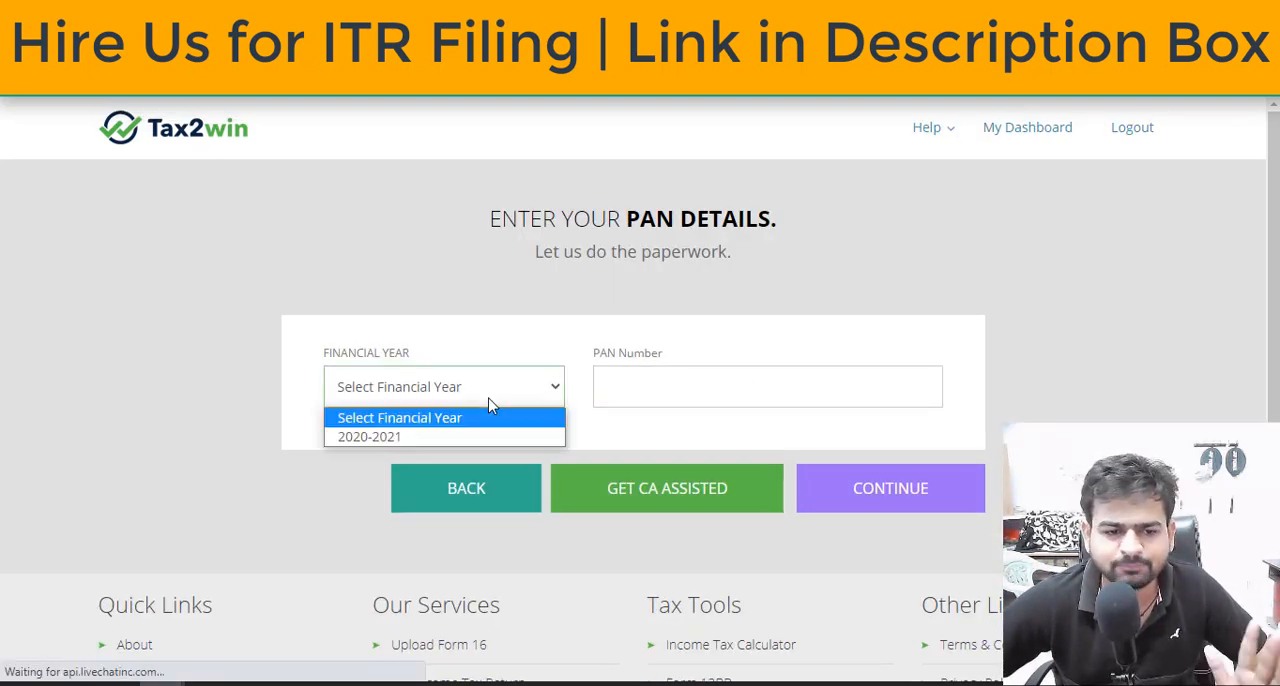
pyautogui.click(450, 438)
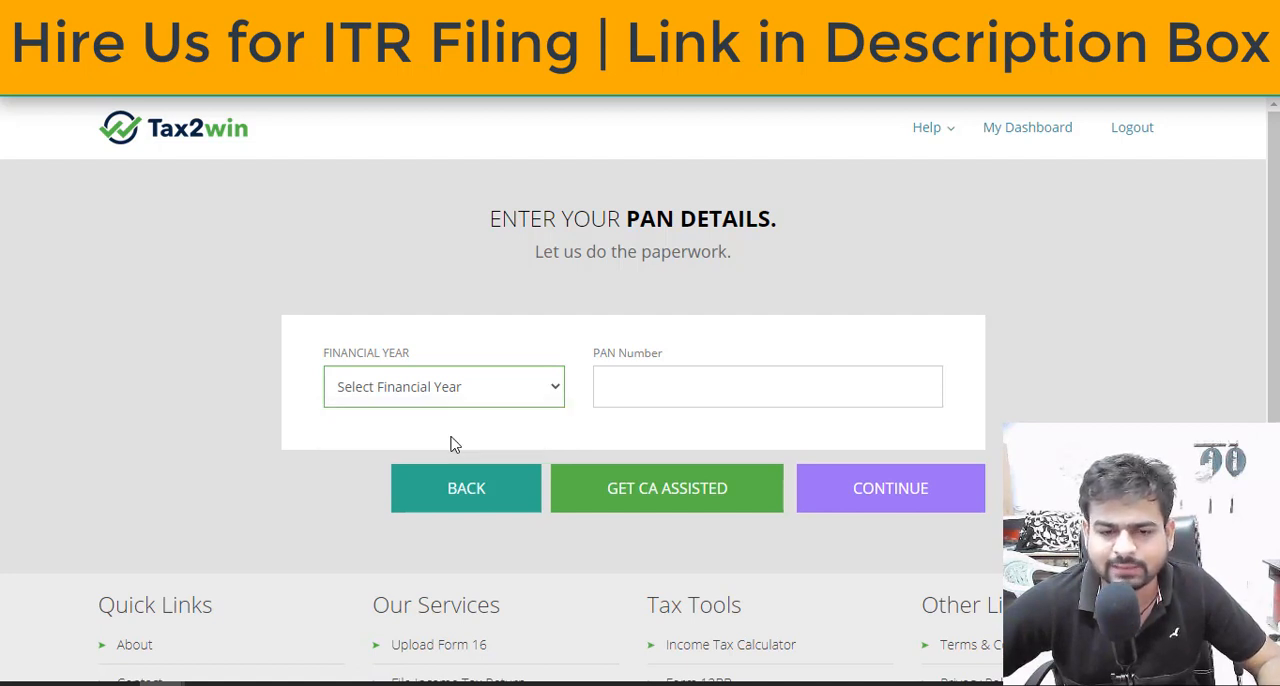
pyautogui.click(702, 385)
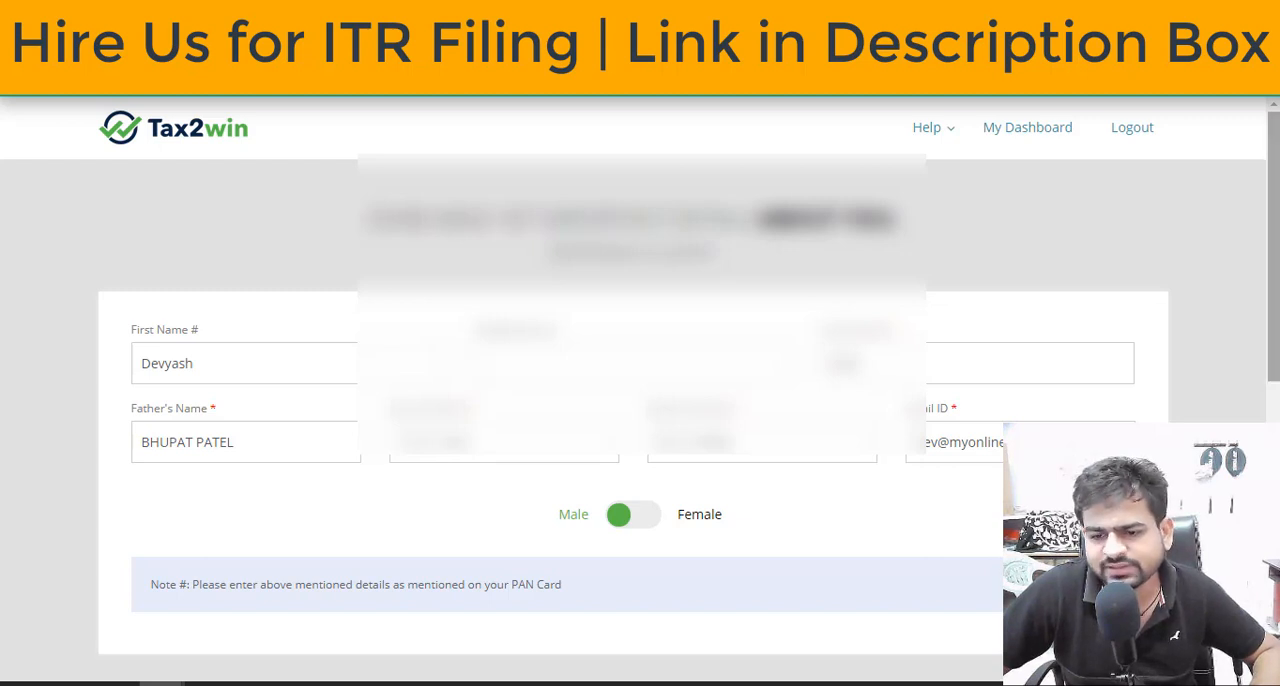
# Go through the prefilled personal and address details and proceed to the employment details
pyautogui.scroll(-1, 640, 390)
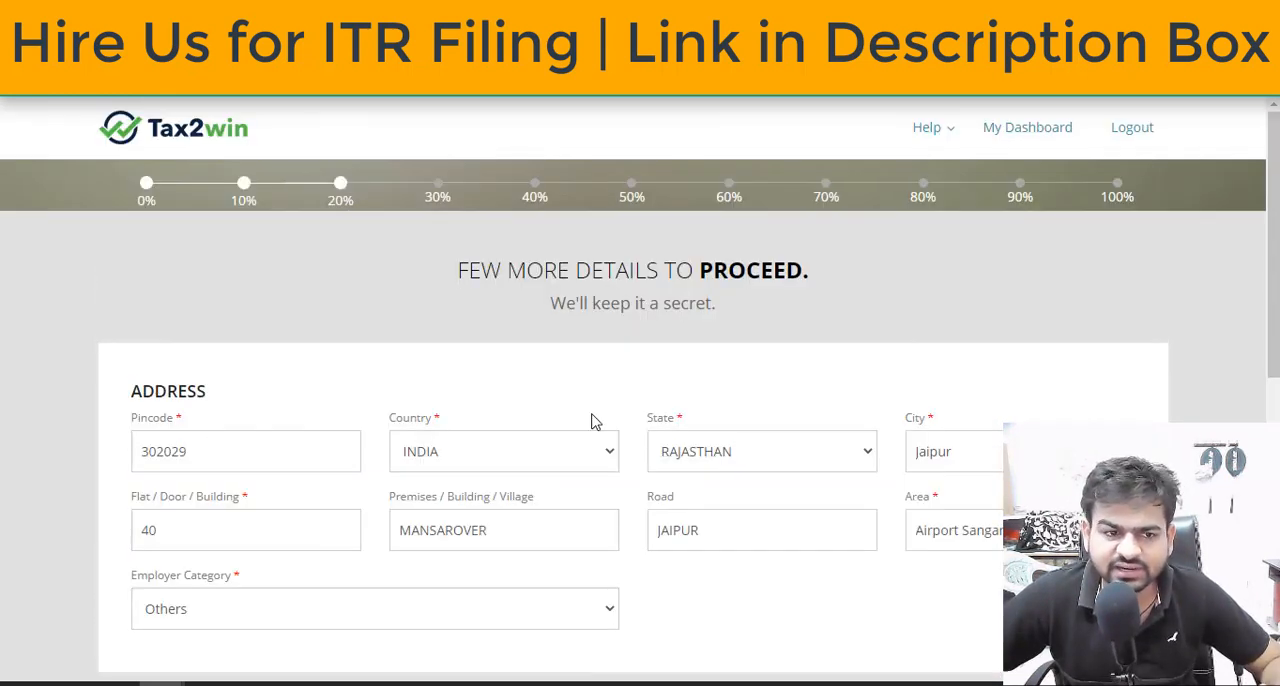
pyautogui.scroll(-1, 592, 420)
pyautogui.scroll(1, 679, 402)
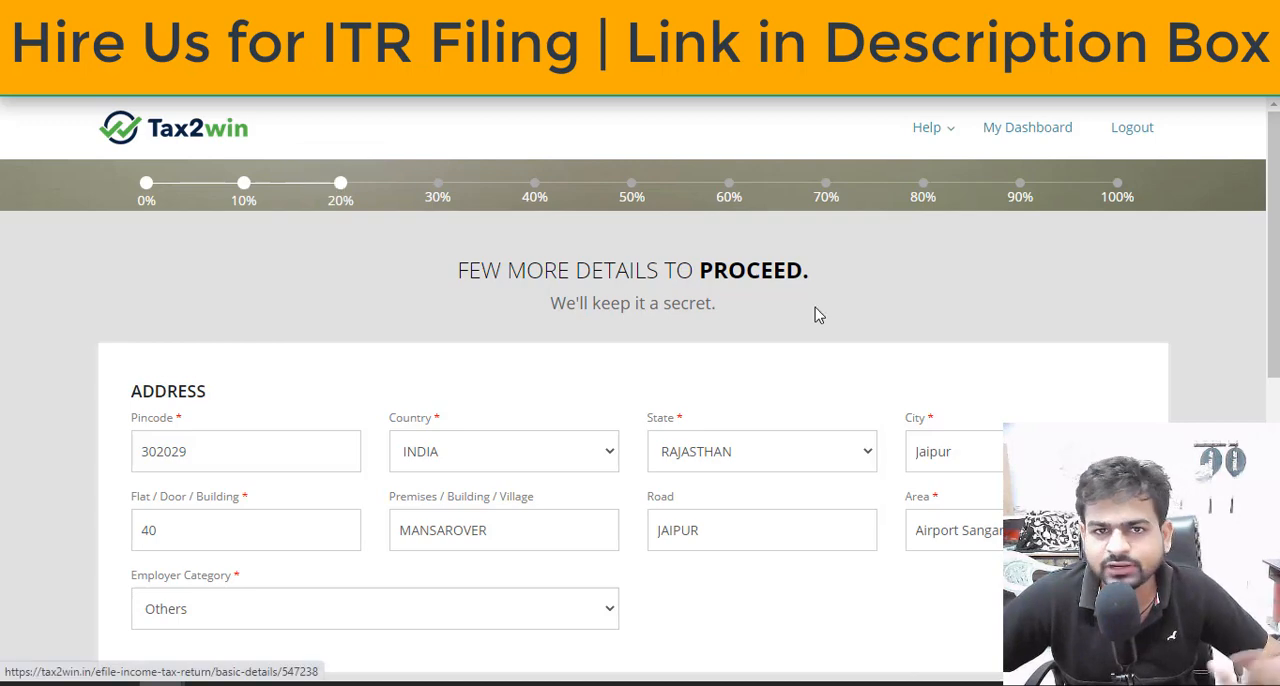
pyautogui.scroll(-5, 1035, 362)
pyautogui.scroll(2, 990, 430)
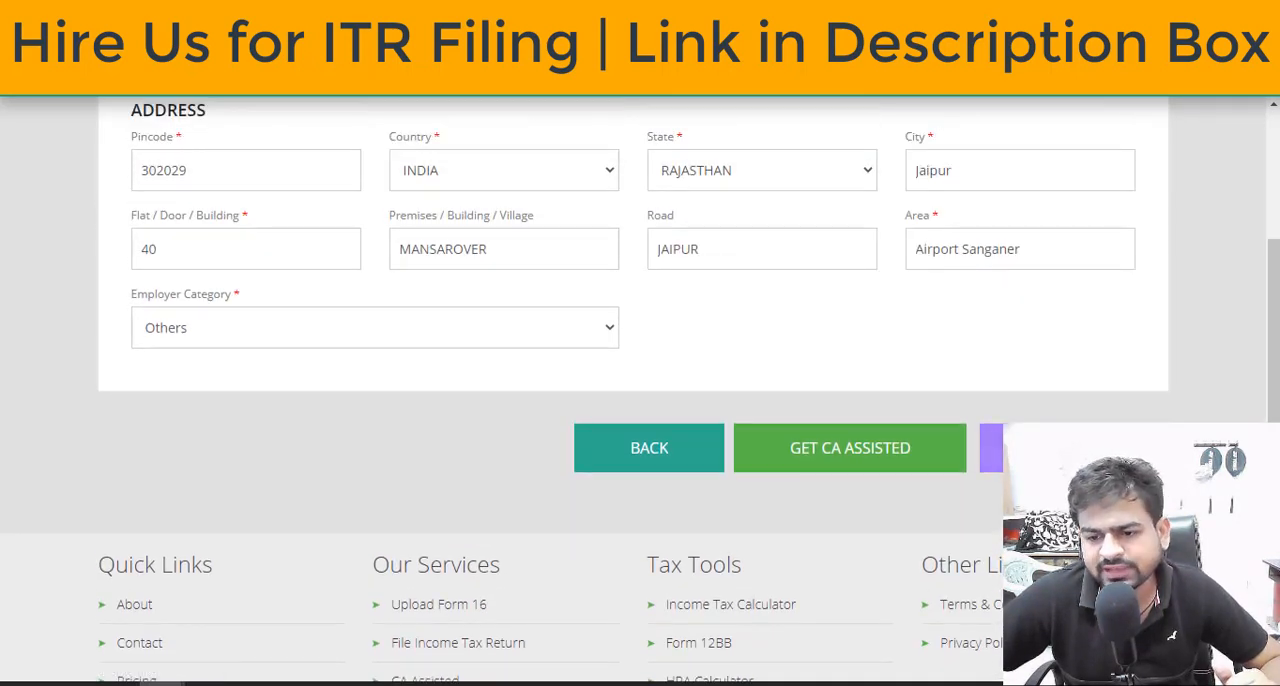
pyautogui.click(828, 452)
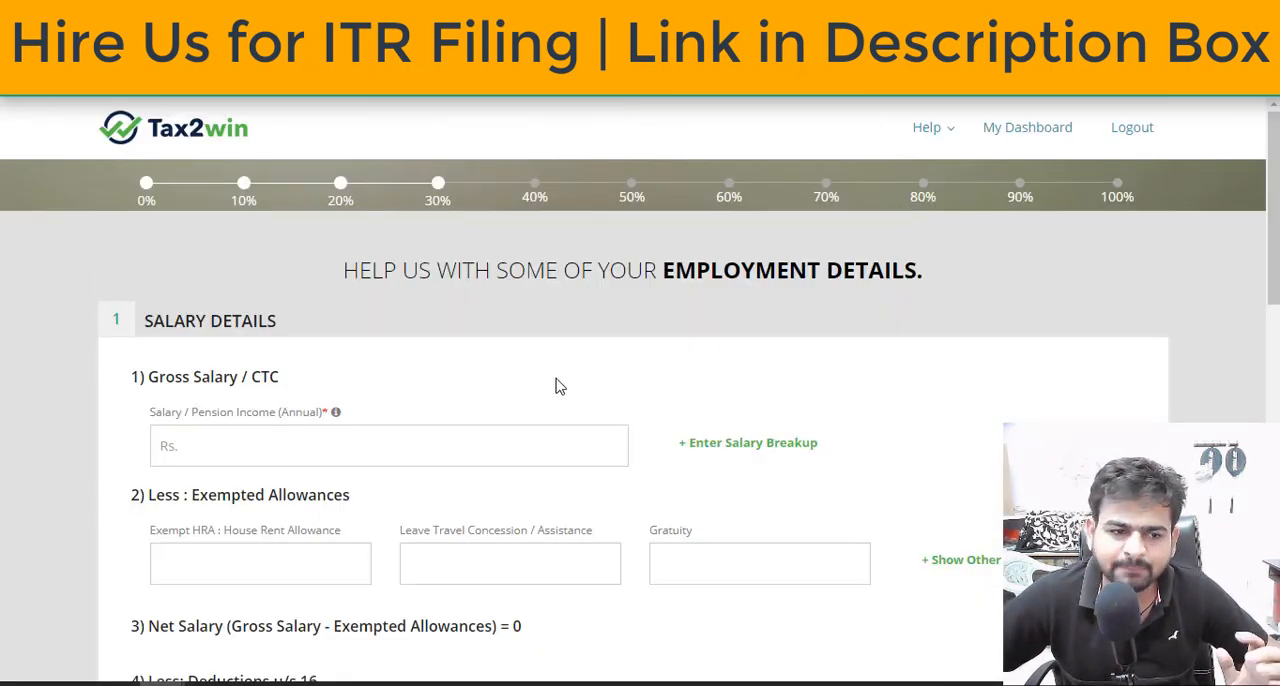
# Set the annual salary/pension income to 150000 in the salary details
pyautogui.click(348, 449)
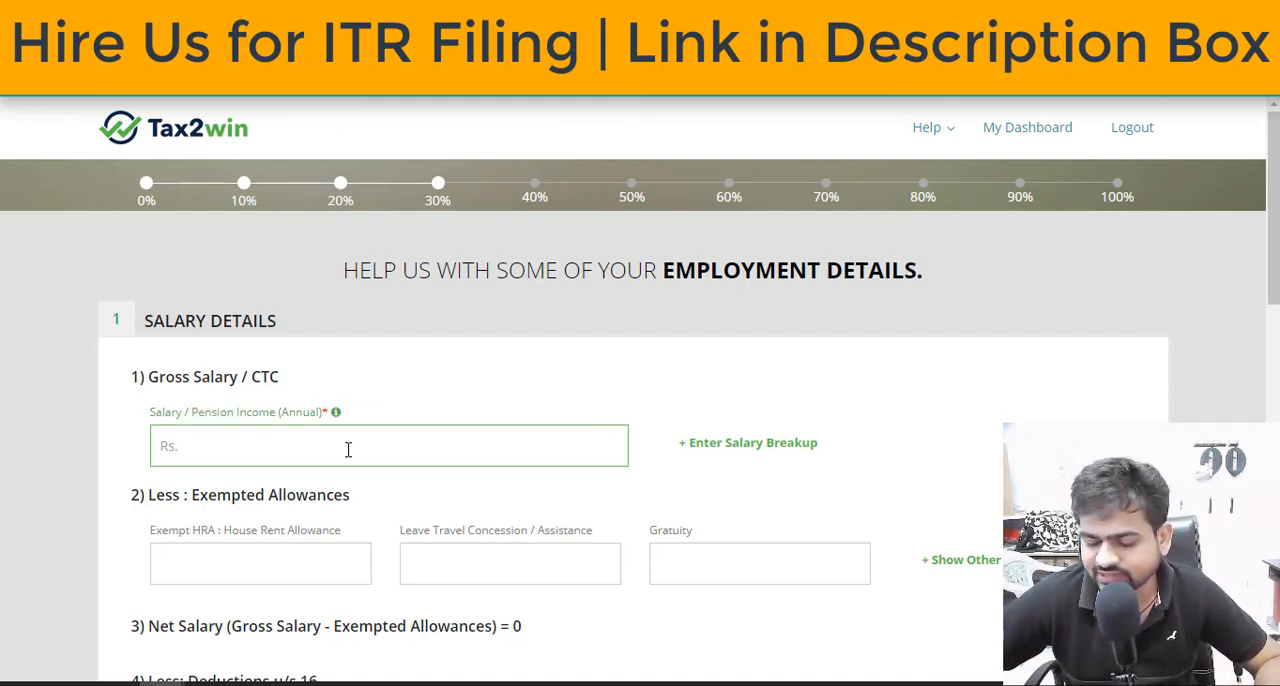
pyautogui.write('150000')
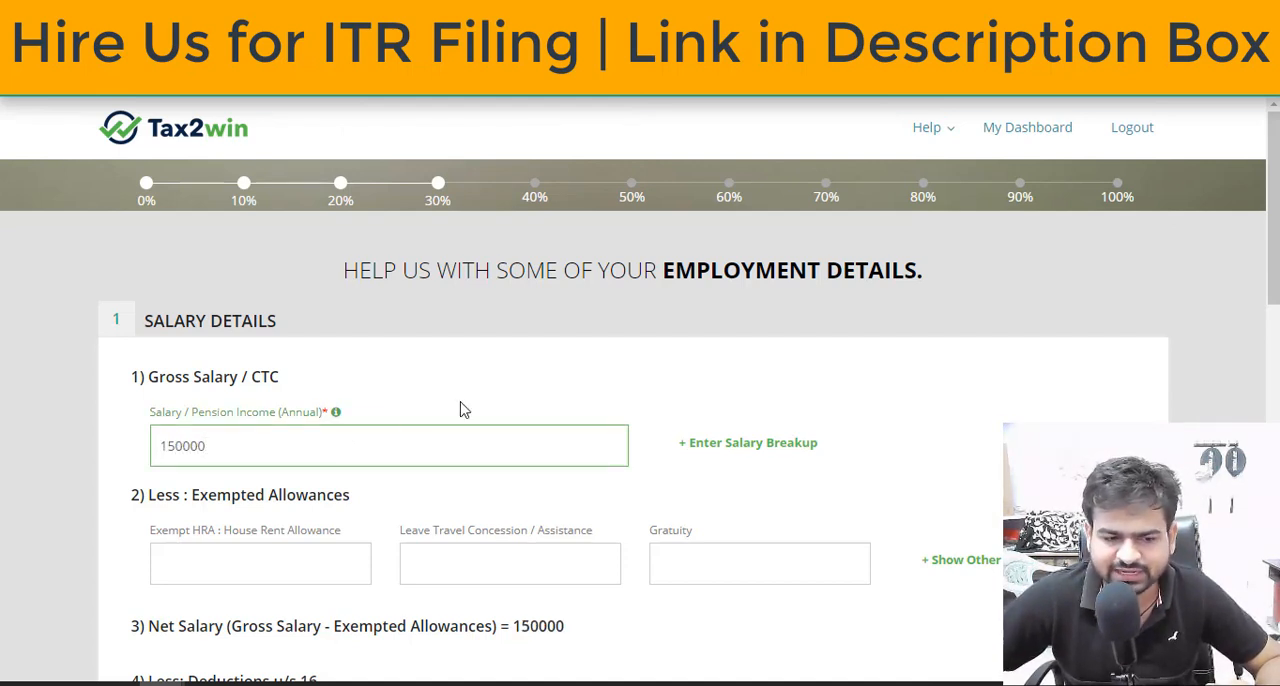
pyautogui.click(499, 400)
# Expand the salary breakup and set the value of perquisites to 20000
pyautogui.scroll(-1, 499, 400)
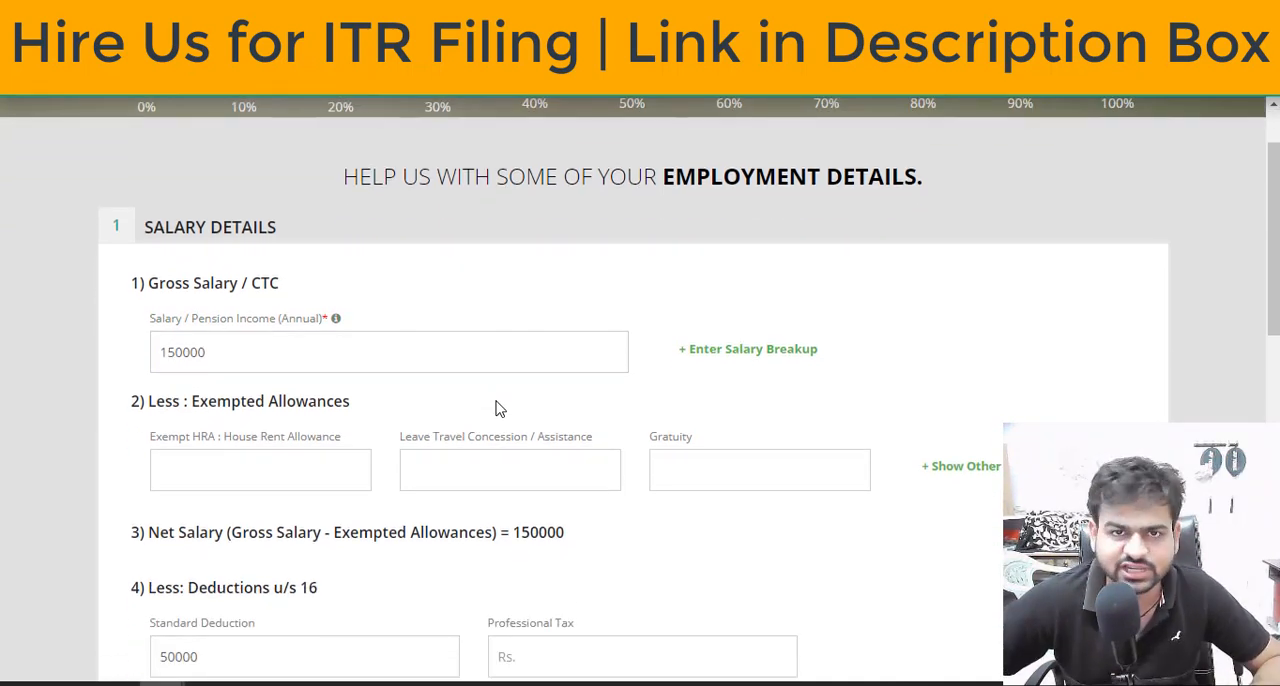
pyautogui.click(760, 352)
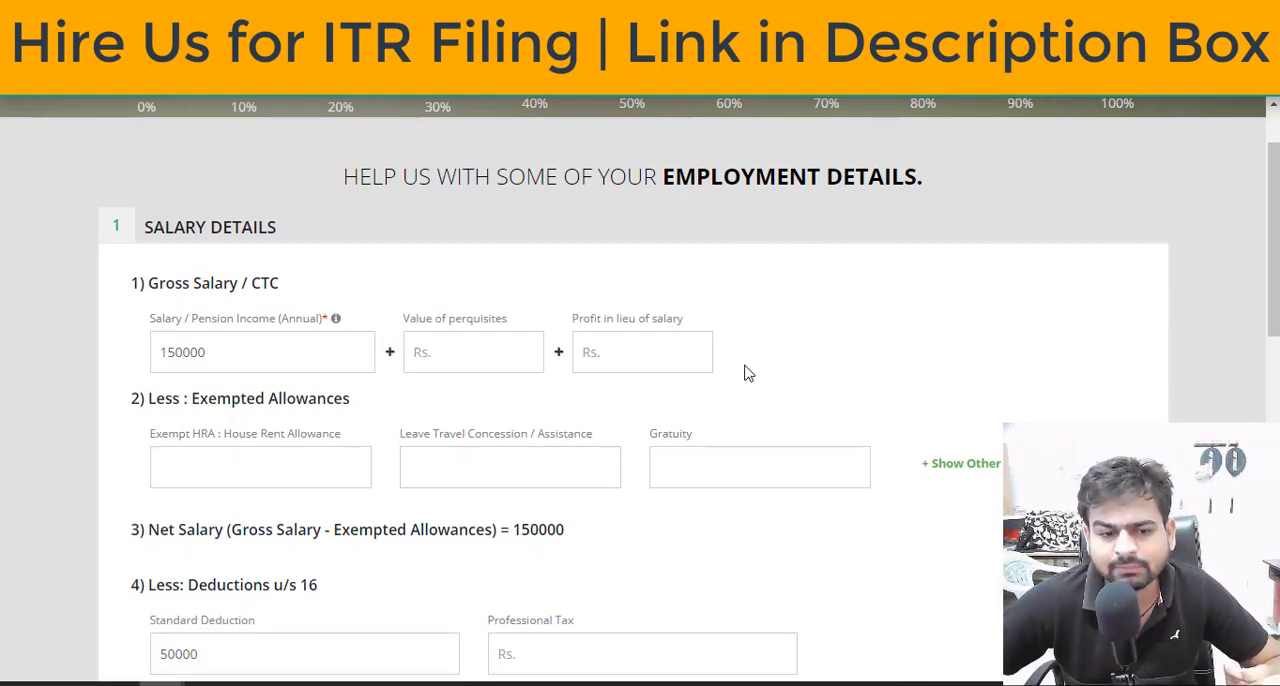
pyautogui.click(494, 354)
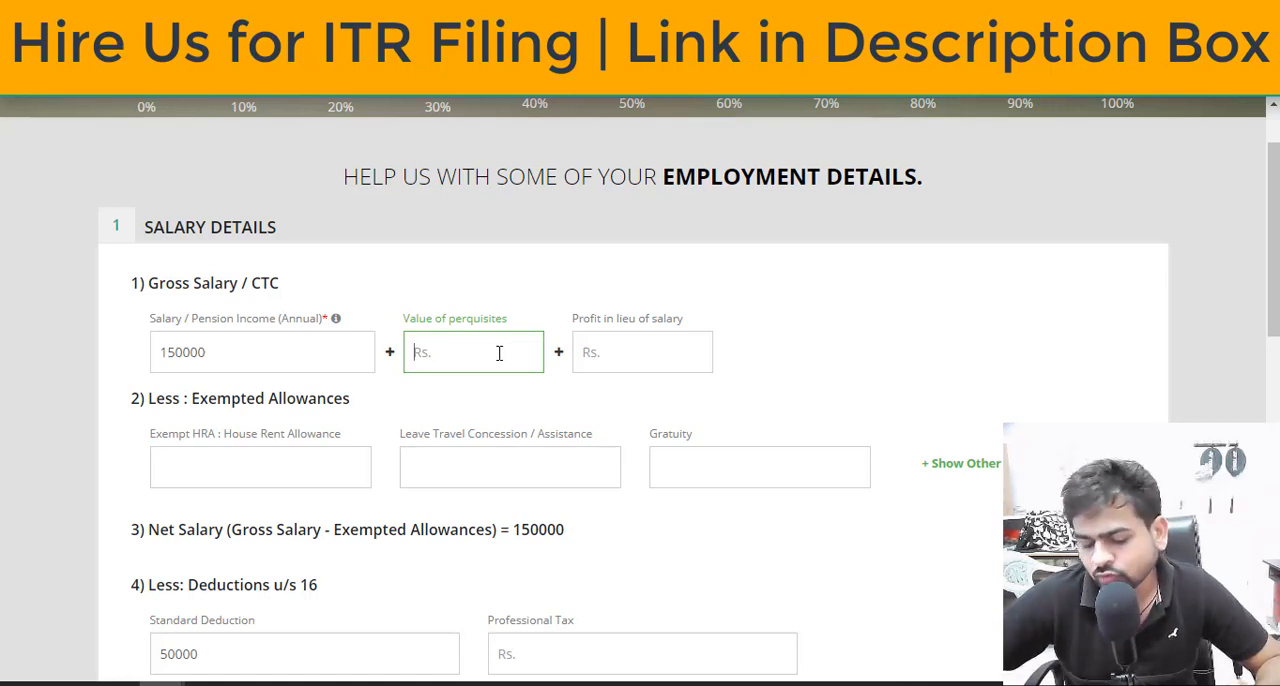
pyautogui.write('20000')
pyautogui.click(806, 405)
# Examine the standard deduction and professional tax fields, then the employer name, deducted TDS and employer TAN fields
pyautogui.scroll(-3, 785, 420)
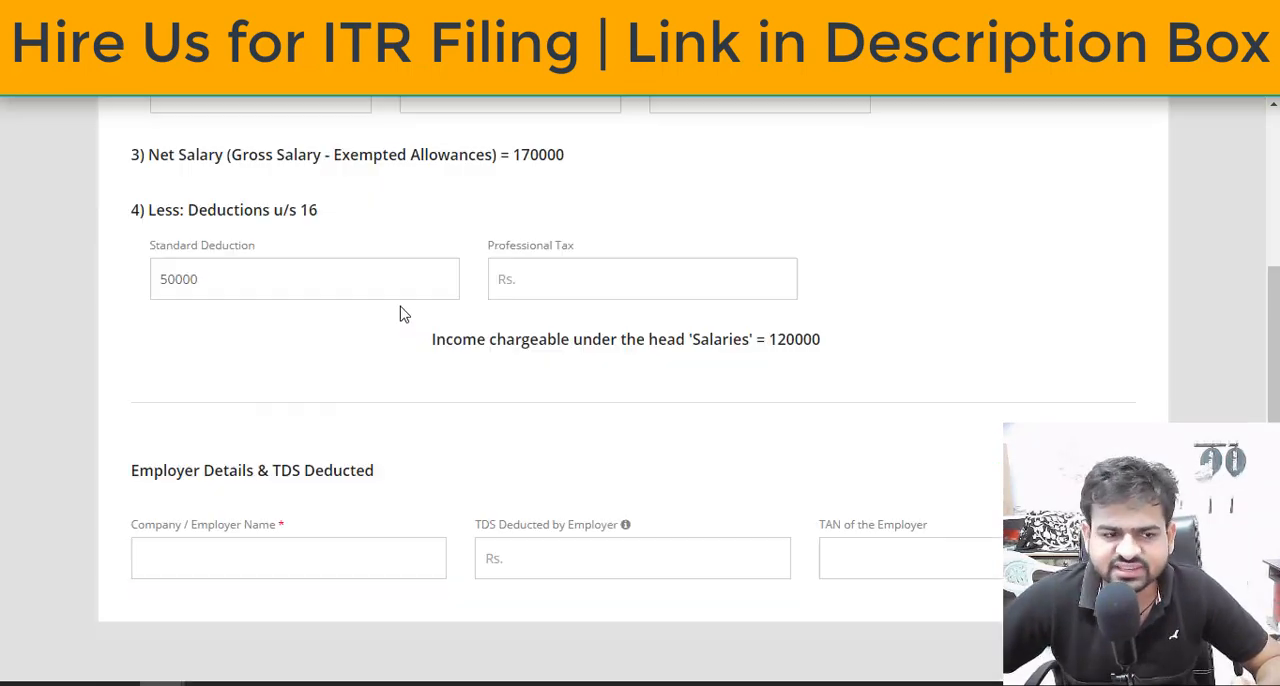
pyautogui.moveTo(173, 249); pyautogui.dragTo(258, 249)
pyautogui.doubleClick(202, 283)
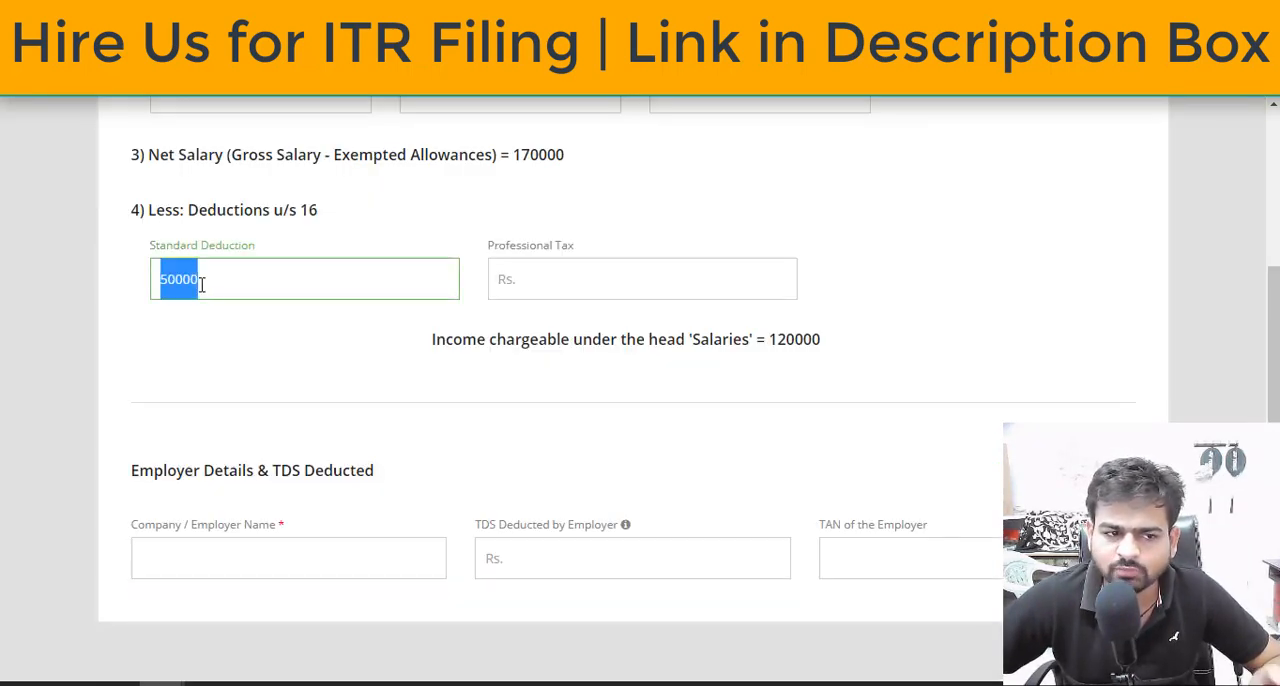
pyautogui.click(311, 337)
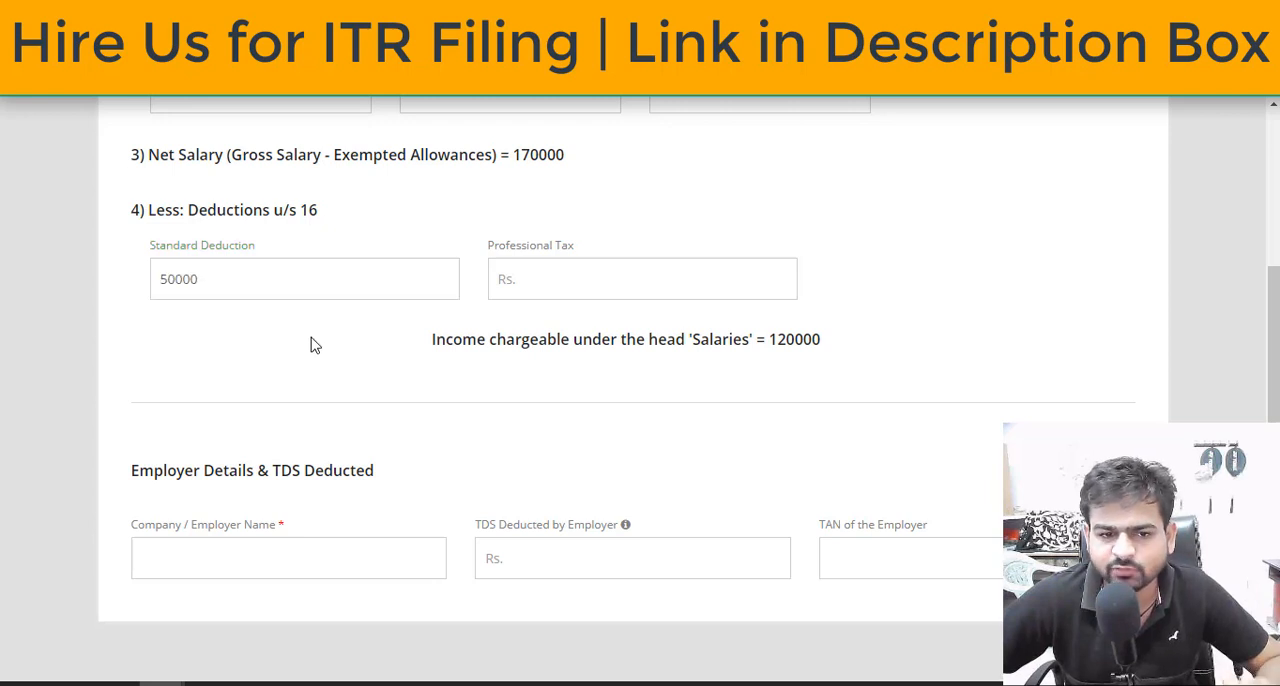
pyautogui.click(506, 281)
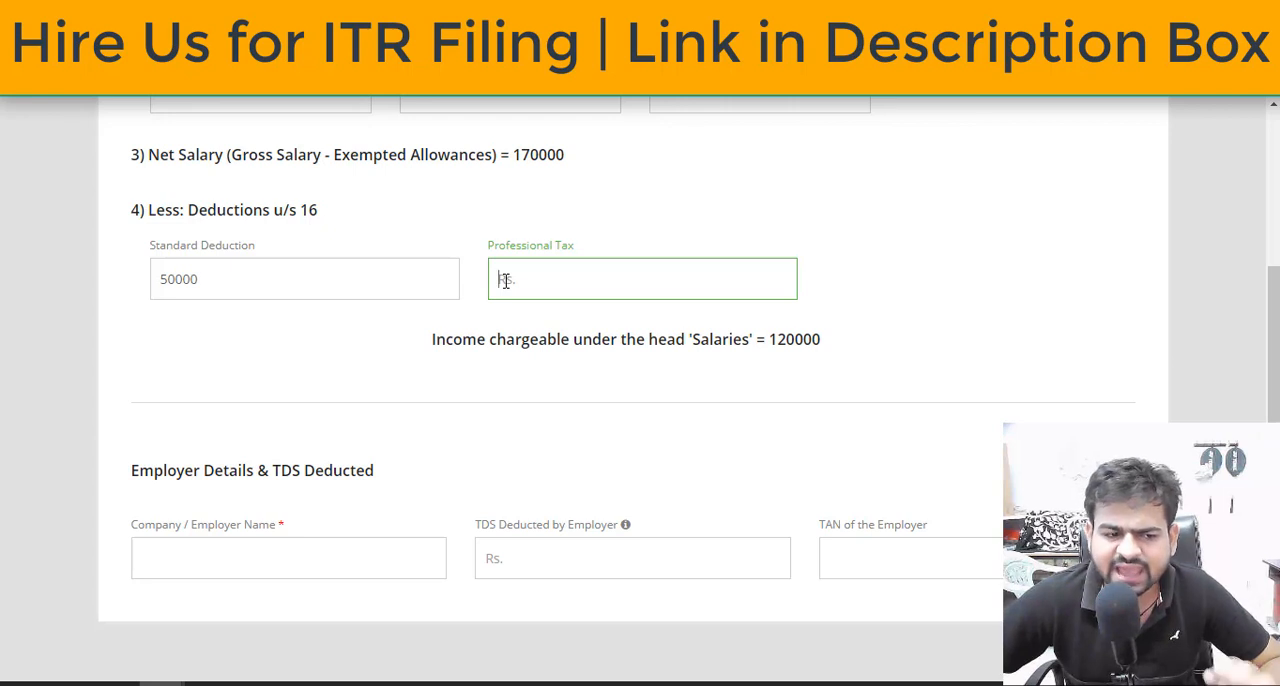
pyautogui.click(322, 569)
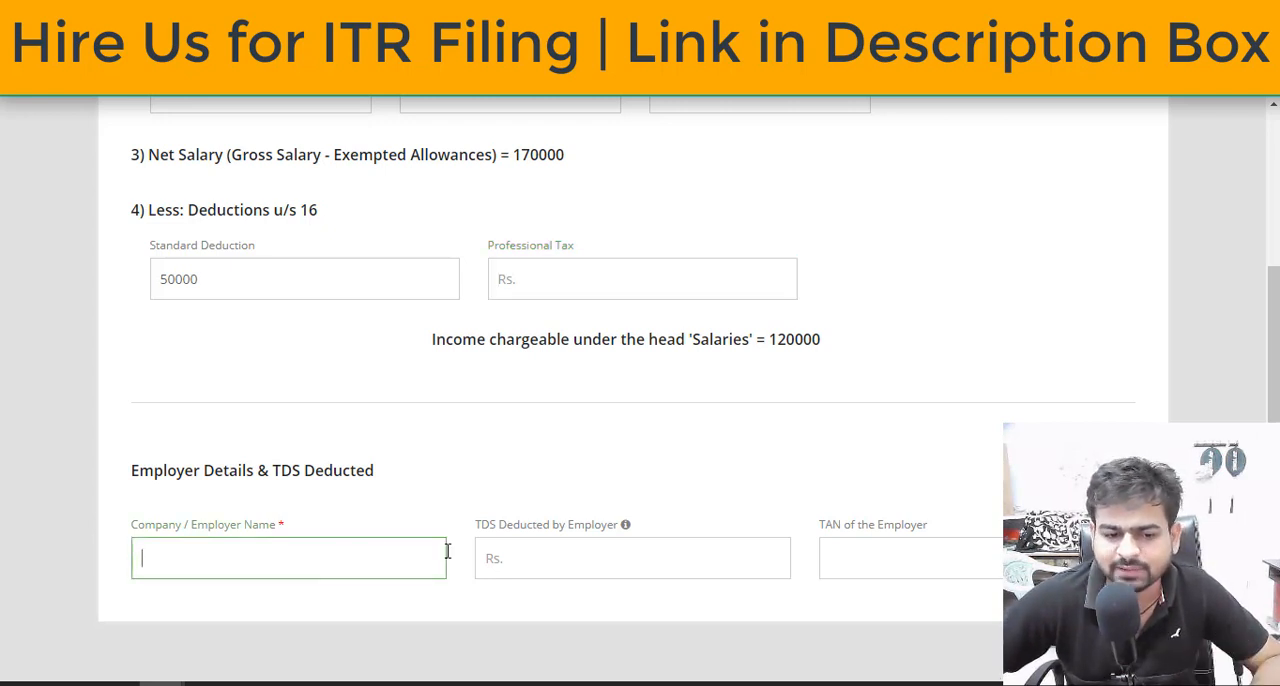
pyautogui.click(634, 598)
pyautogui.click(976, 556)
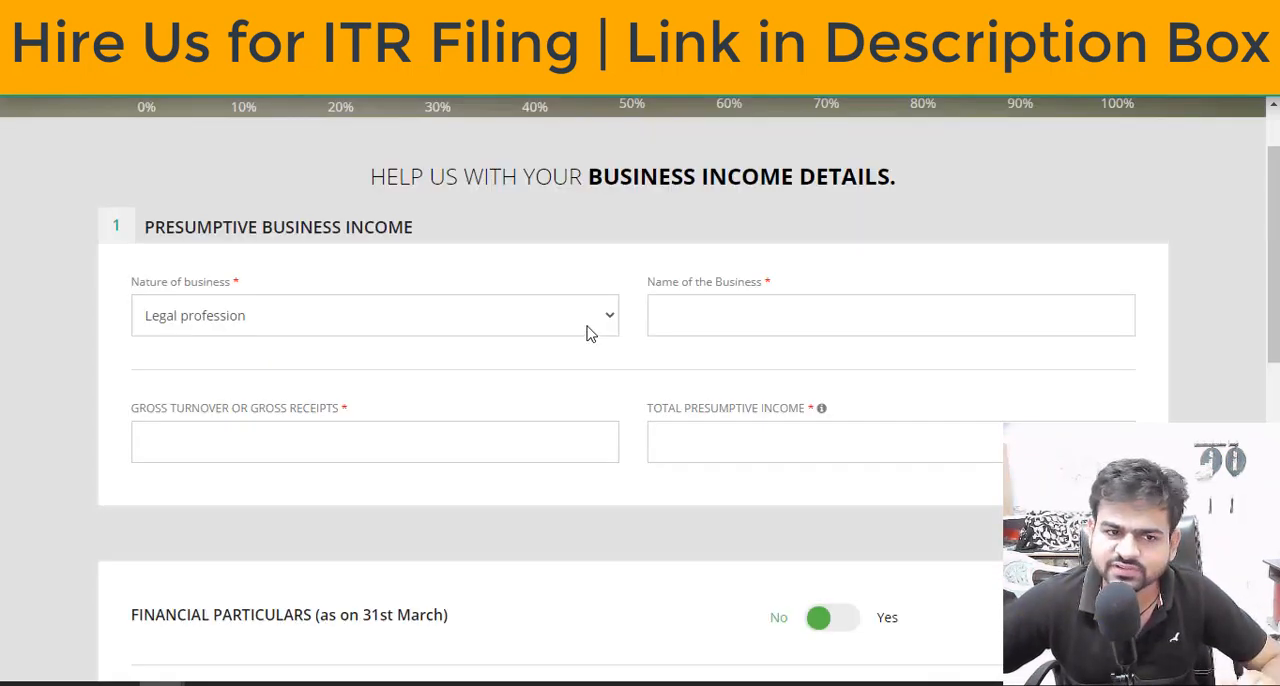
# Set the nature of business to Manufacture of paper & paper products in the presumptive business income details
pyautogui.click(588, 332)
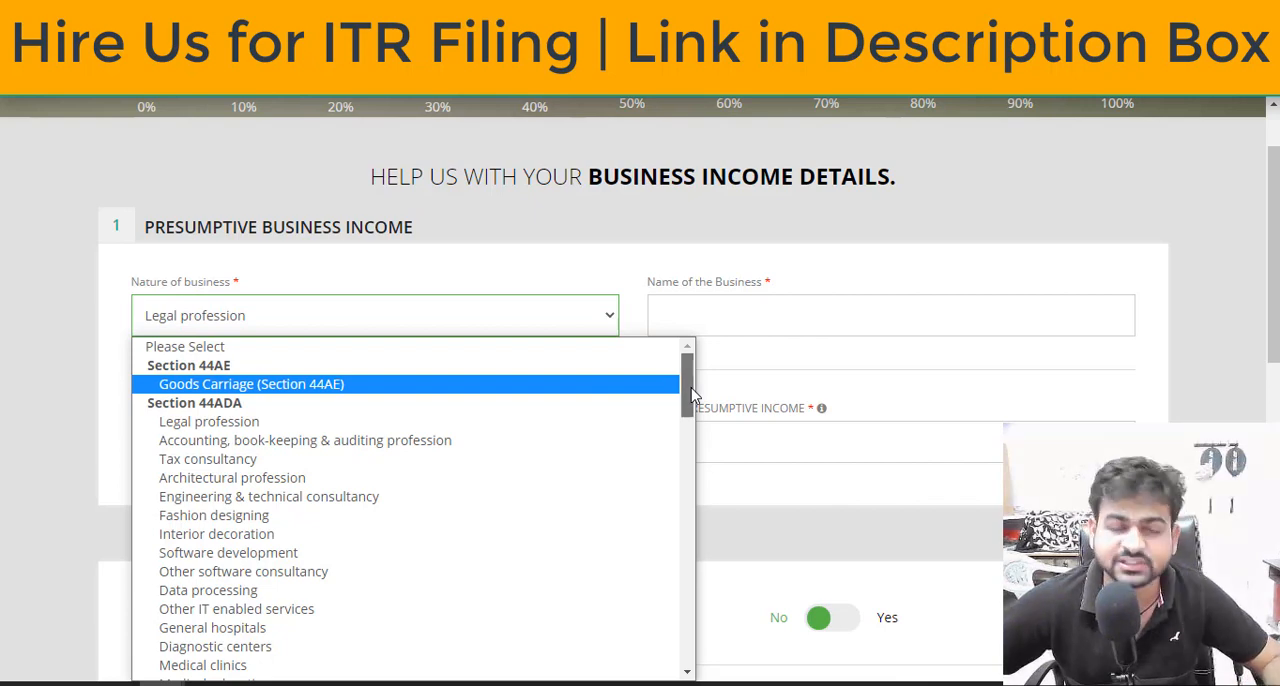
pyautogui.scroll(-20, 692, 395)
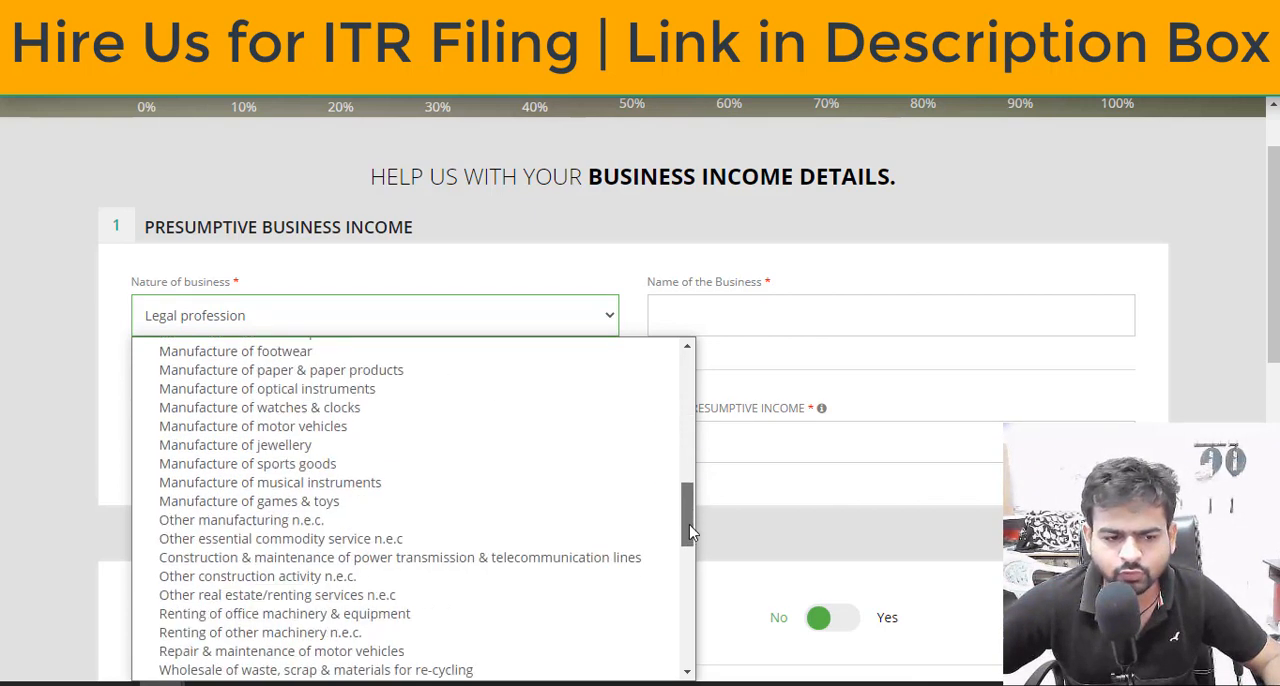
pyautogui.scroll(20, 686, 563)
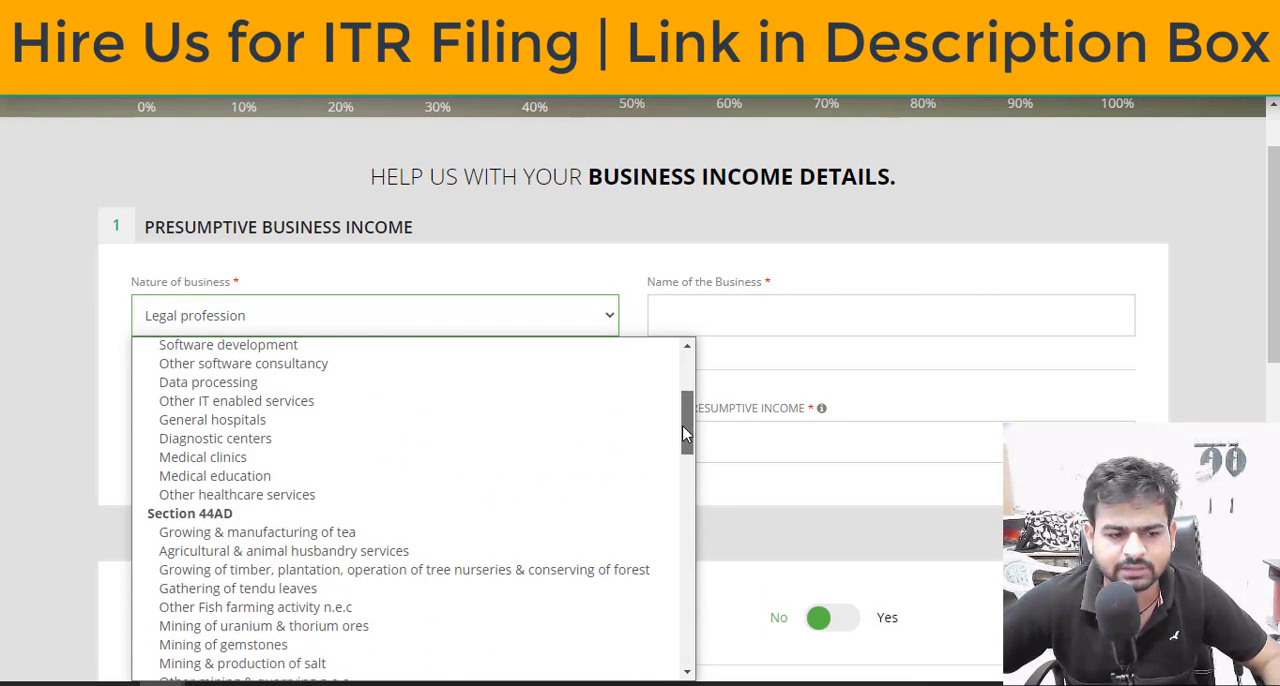
pyautogui.scroll(-6, 385, 537)
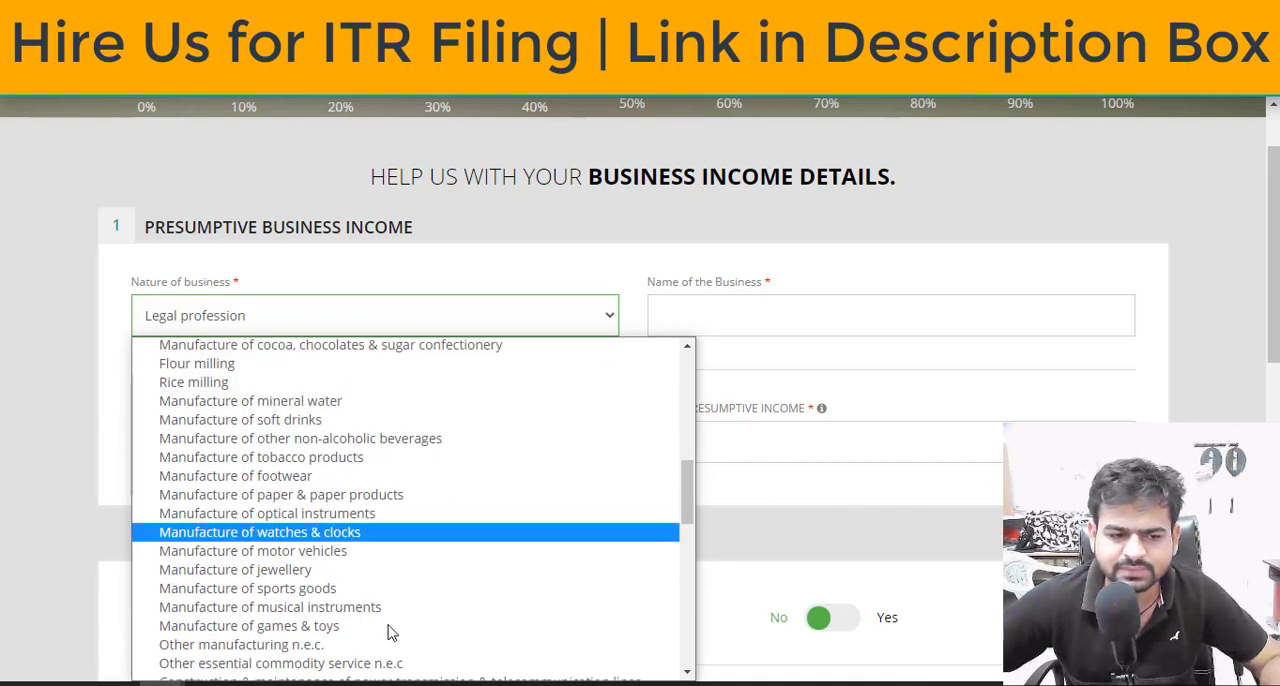
pyautogui.click(425, 494)
# Examine the business name field and the non-cash and cash turnover fields used to compute presumptive income
pyautogui.click(709, 299)
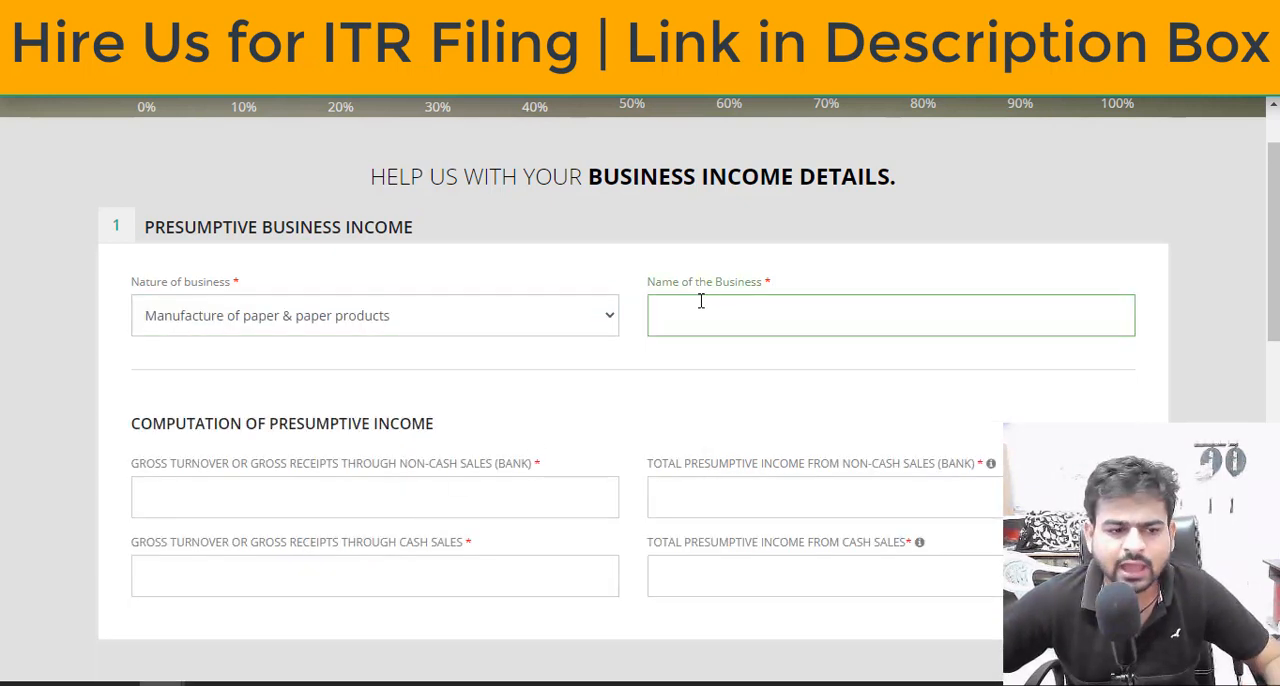
pyautogui.scroll(-2, 650, 330)
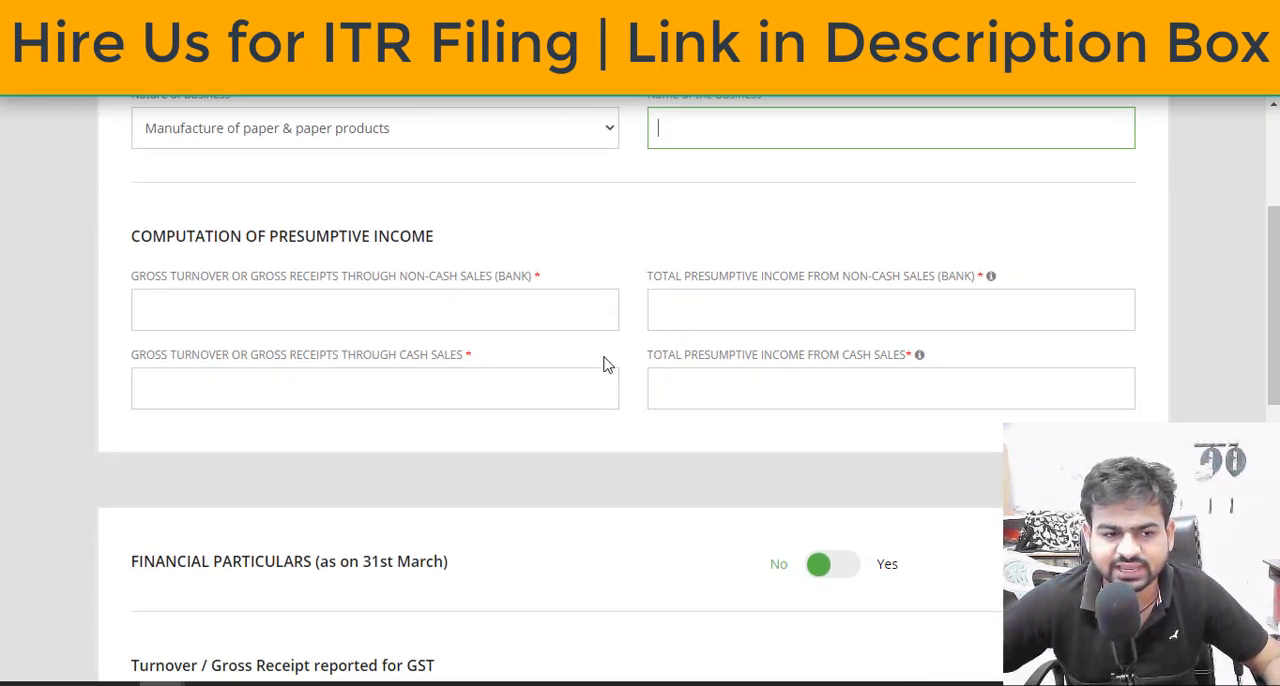
pyautogui.click(411, 305)
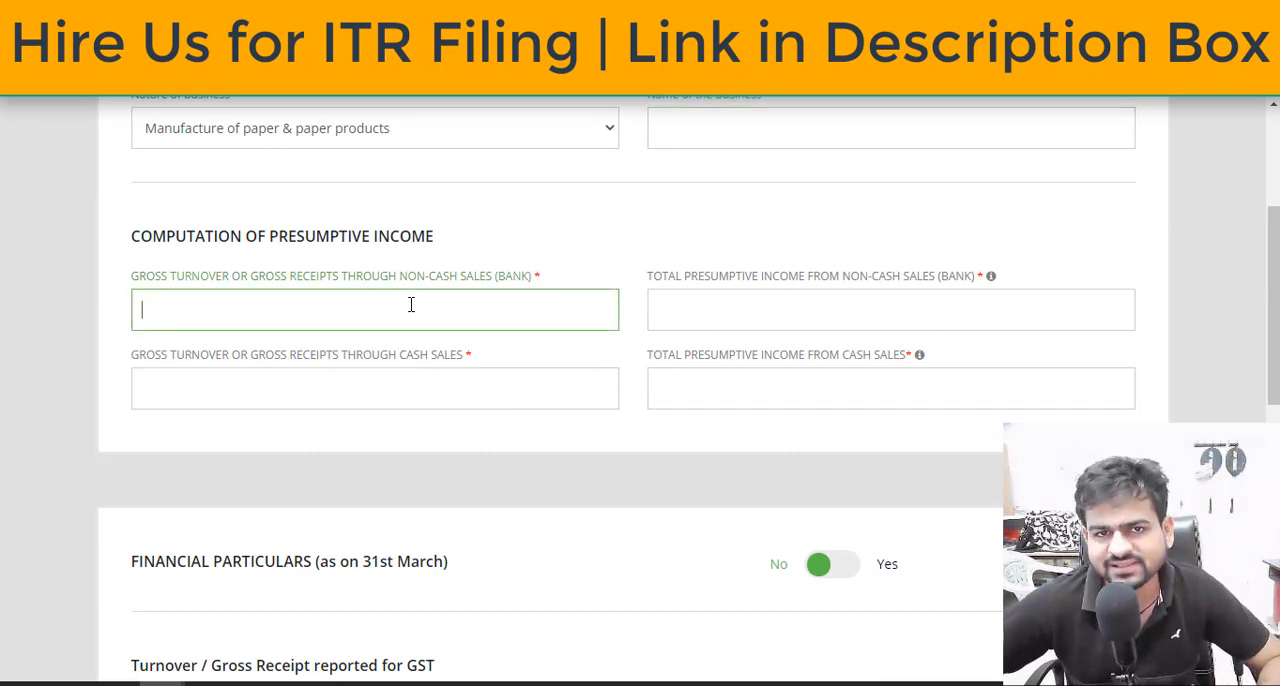
pyautogui.click(705, 328)
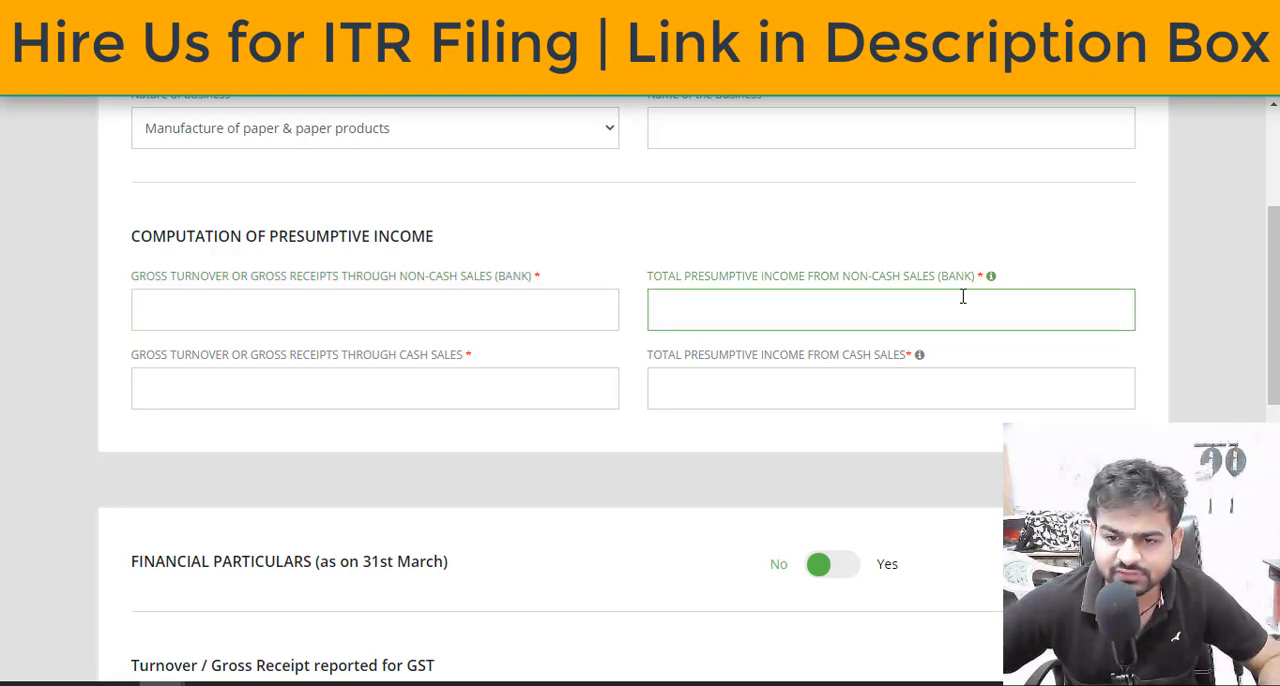
pyautogui.moveTo(991, 287)
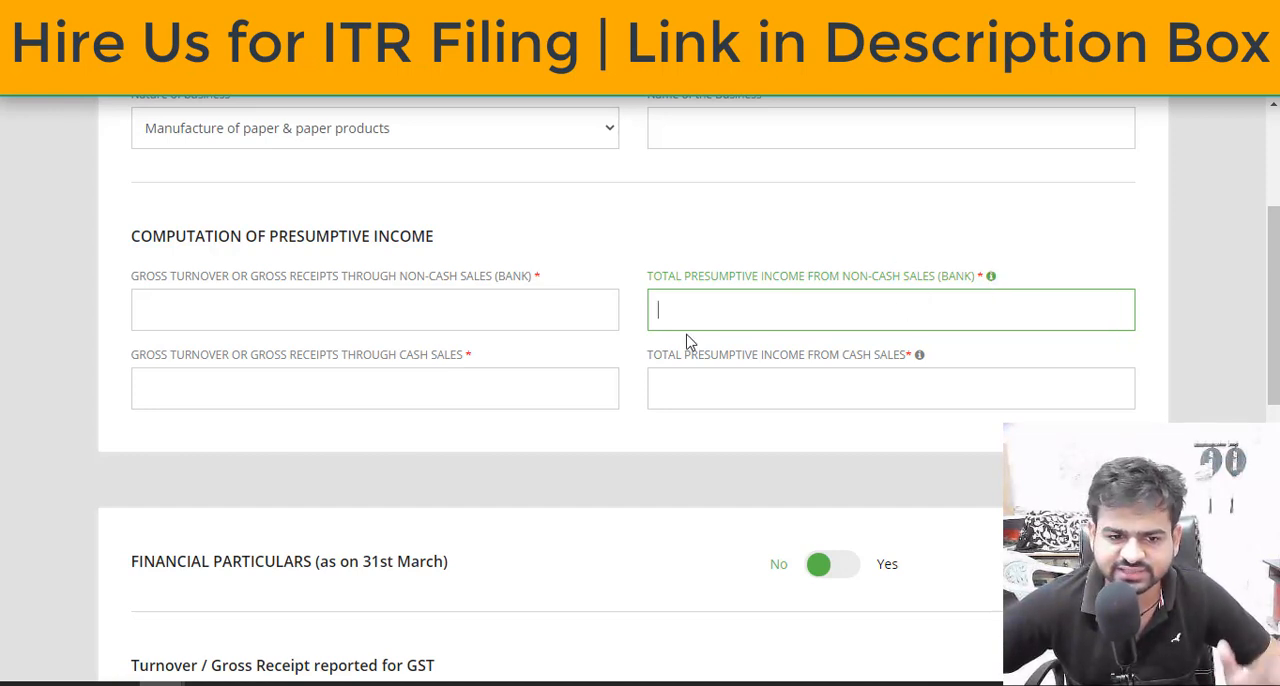
pyautogui.click(539, 381)
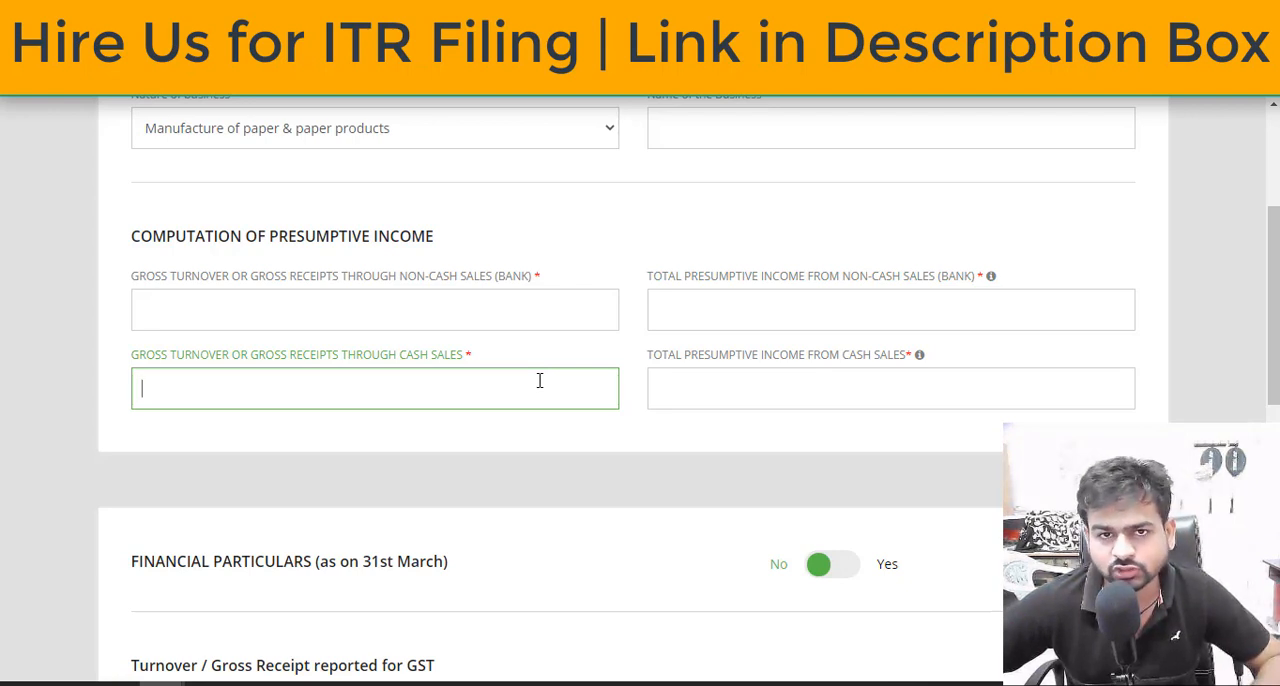
# Examine the presumptive income from cash sales field and its minimum-income hint, then the GSTIN and GST turnover fields
pyautogui.click(734, 371)
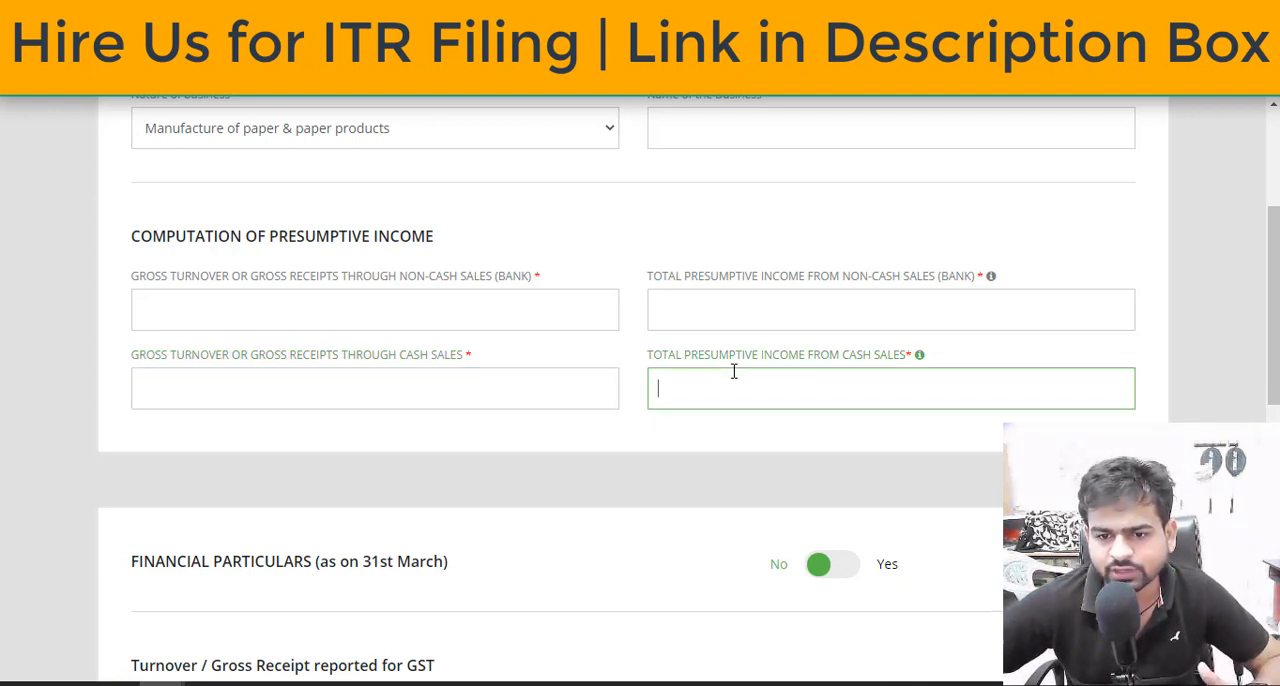
pyautogui.moveTo(920, 358)
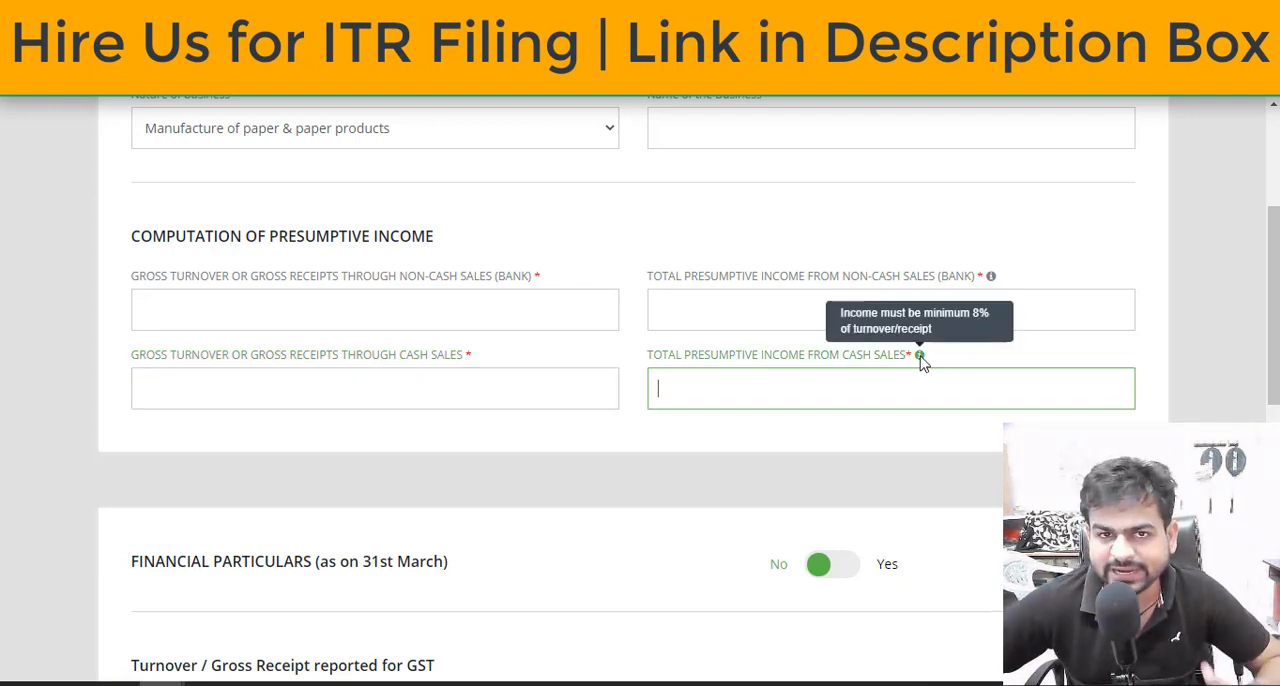
pyautogui.scroll(-3, 305, 402)
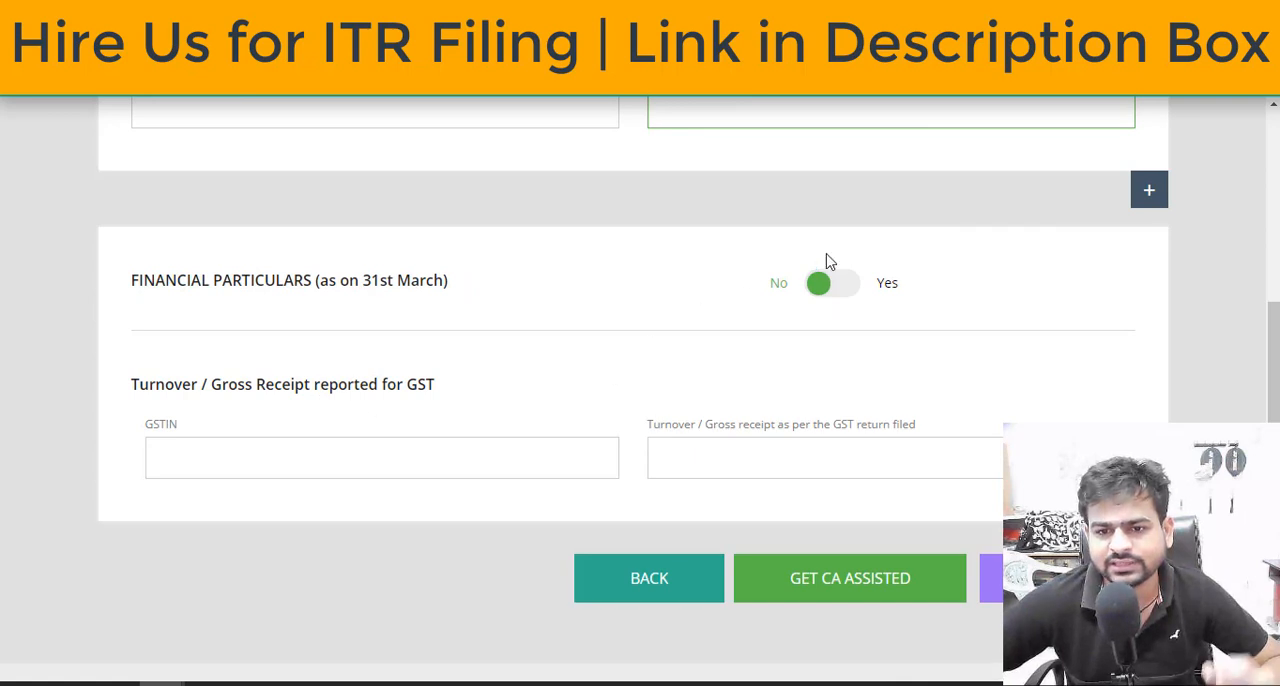
pyautogui.click(309, 446)
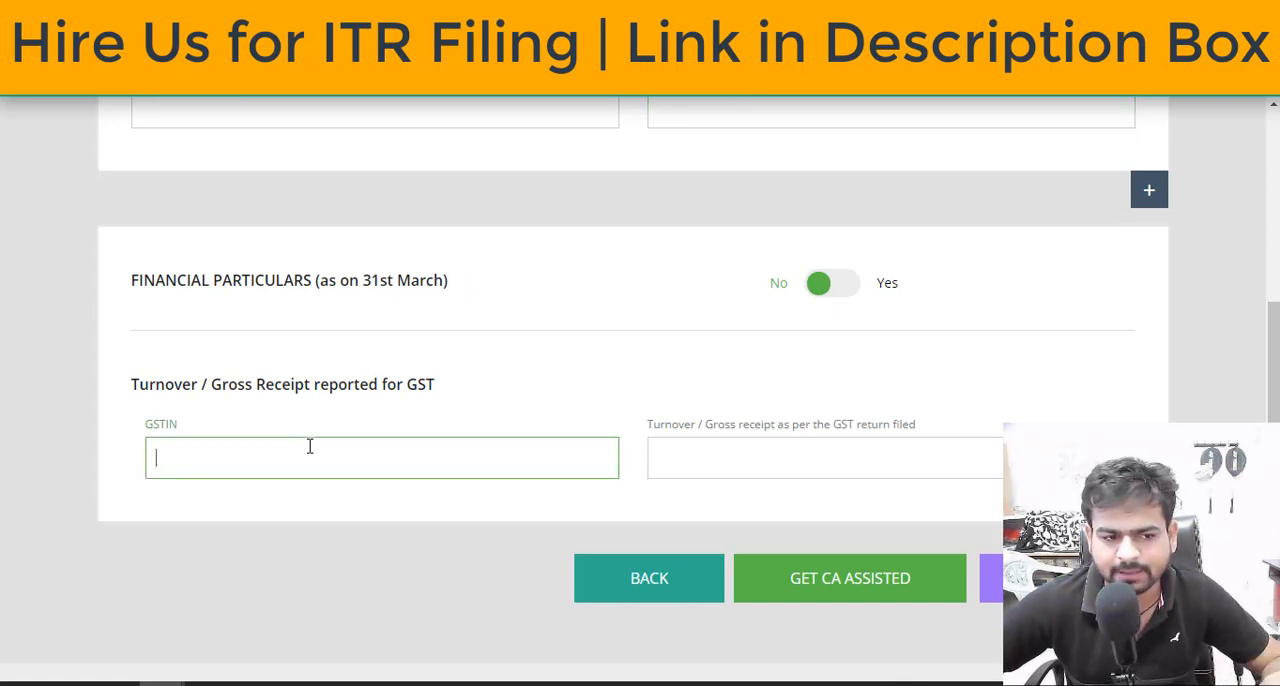
pyautogui.click(671, 458)
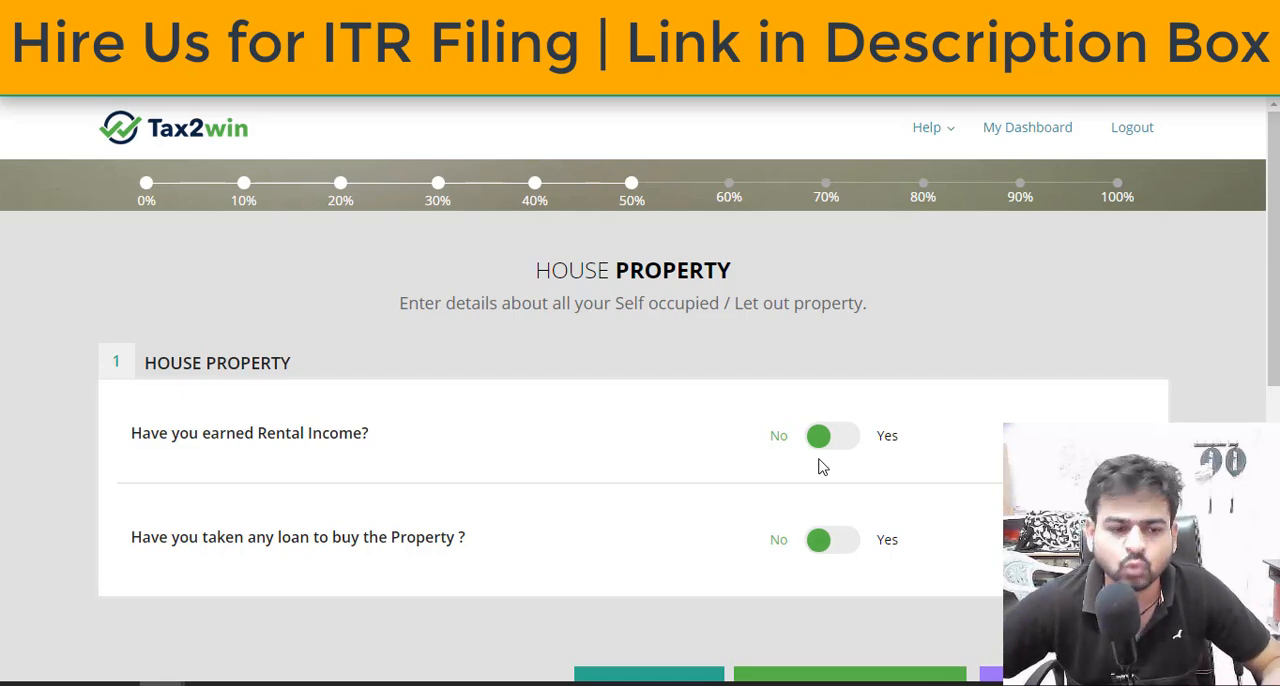
# Declare a loan taken to buy the house property and set the interest on loan for its purchase to 200000
pyautogui.scroll(-3, 820, 465)
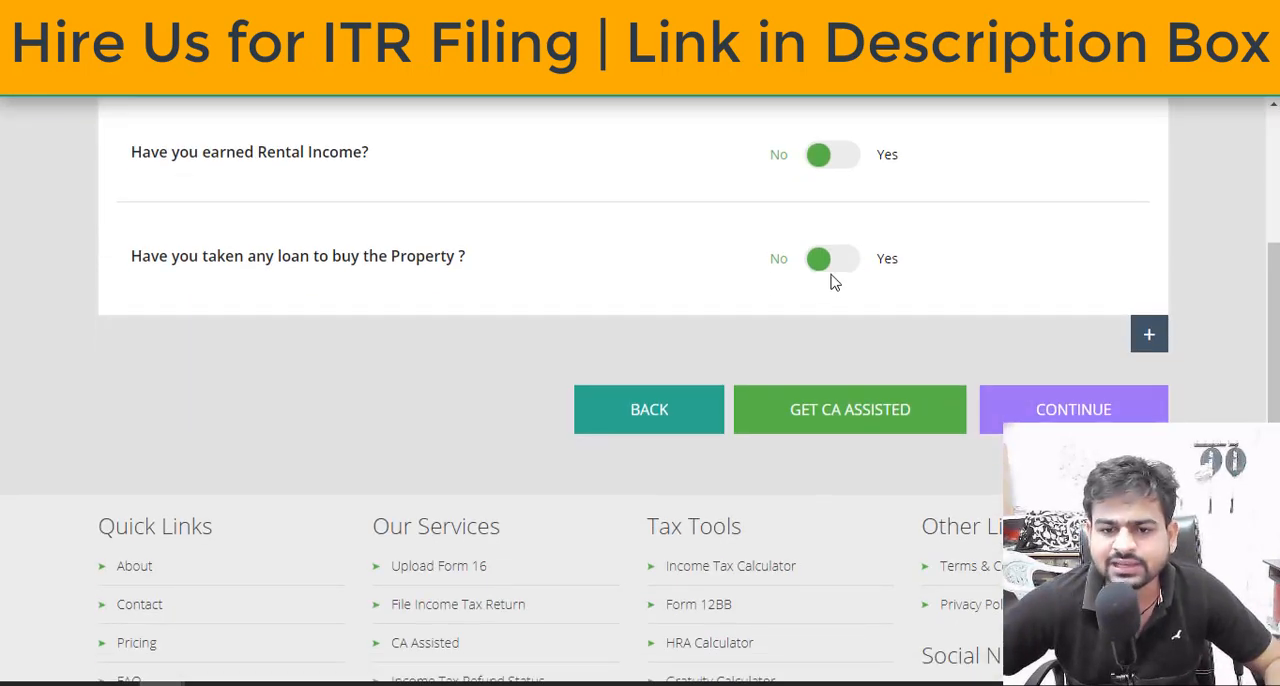
pyautogui.click(833, 262)
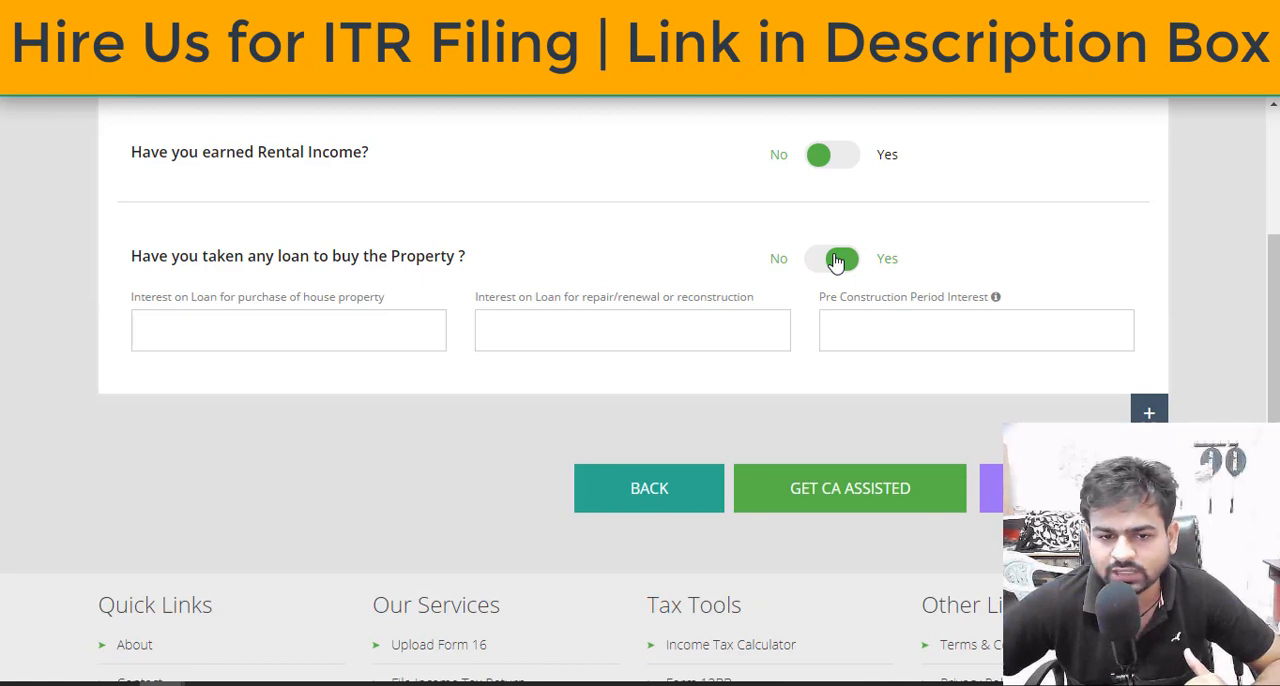
pyautogui.click(312, 321)
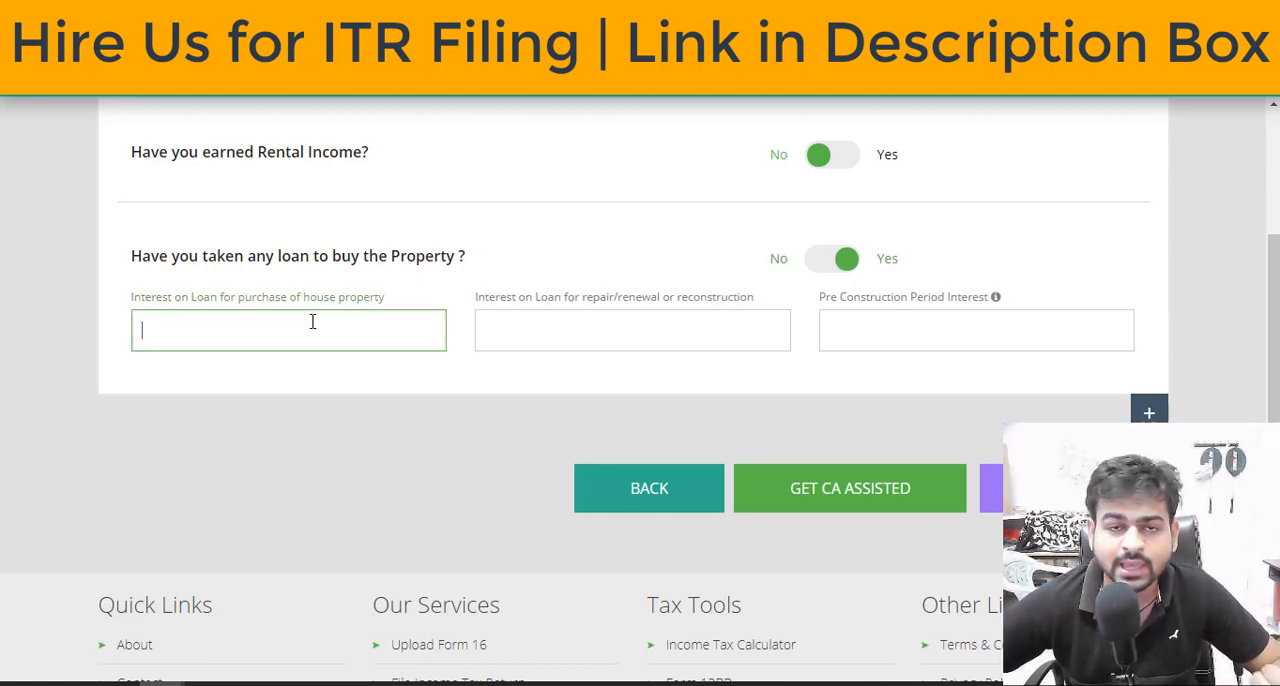
pyautogui.write('2000')
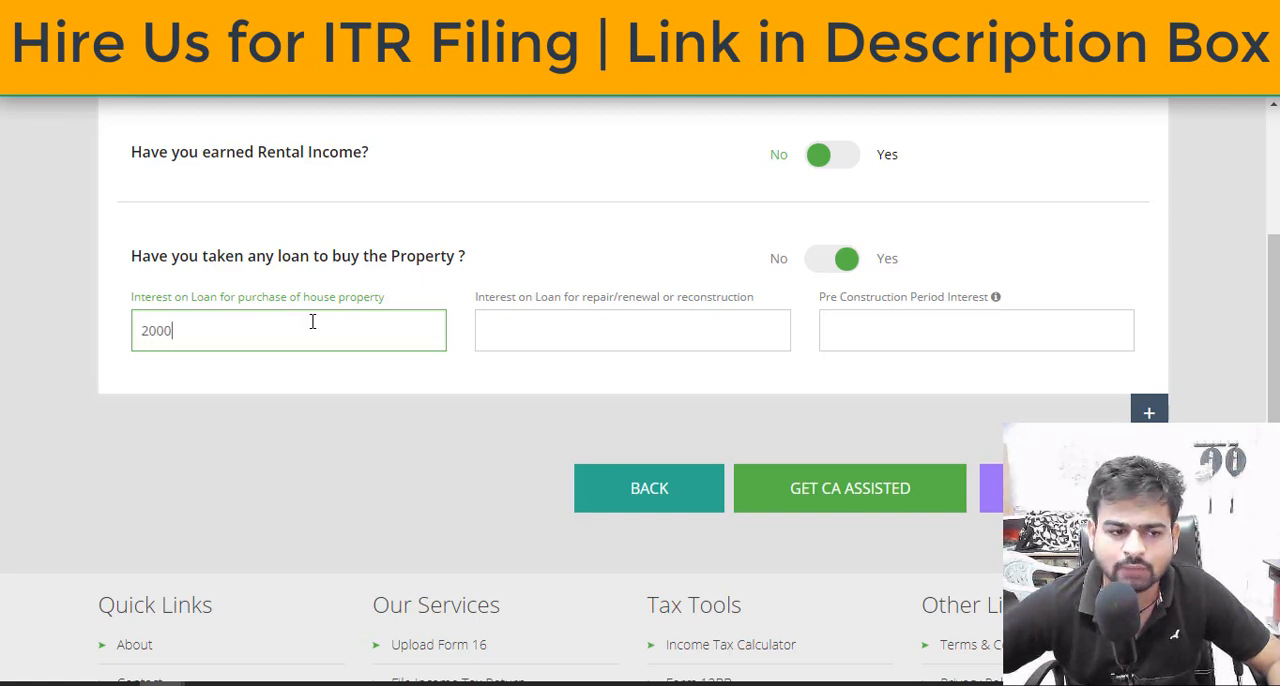
pyautogui.write('00')
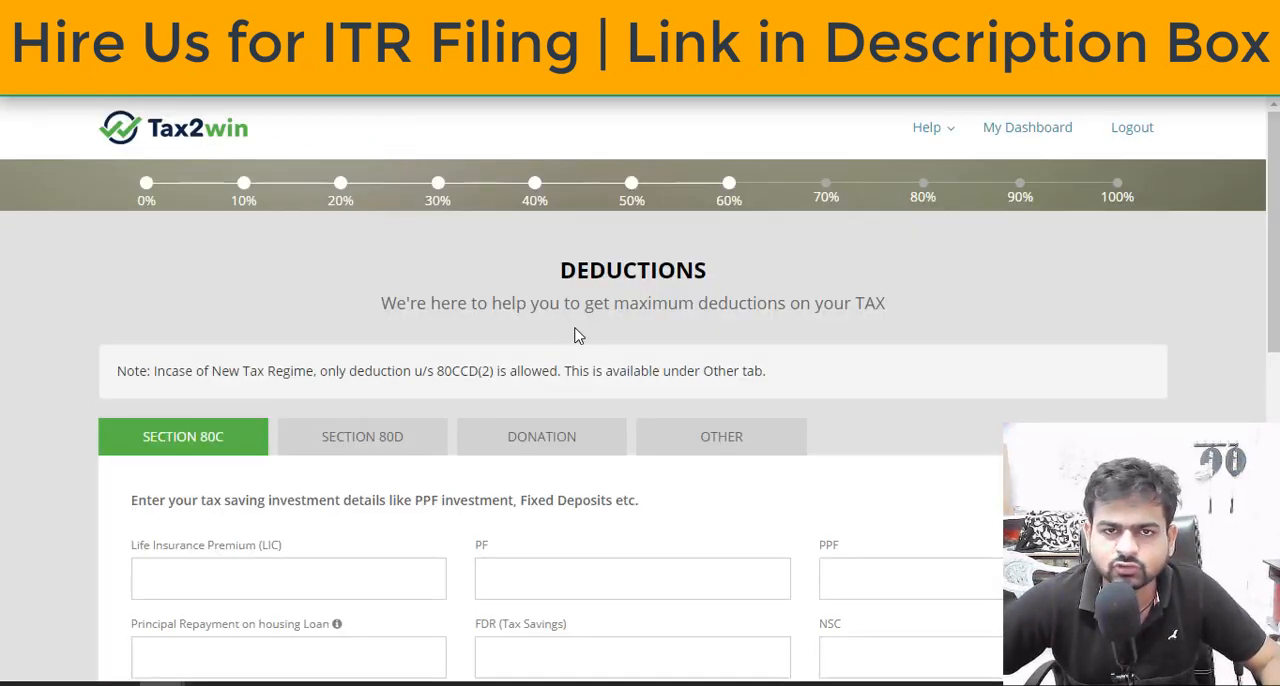
# Enter a life insurance premium (LIC) of 50000 in the Section 80C deductions
pyautogui.scroll(-2, 575, 336)
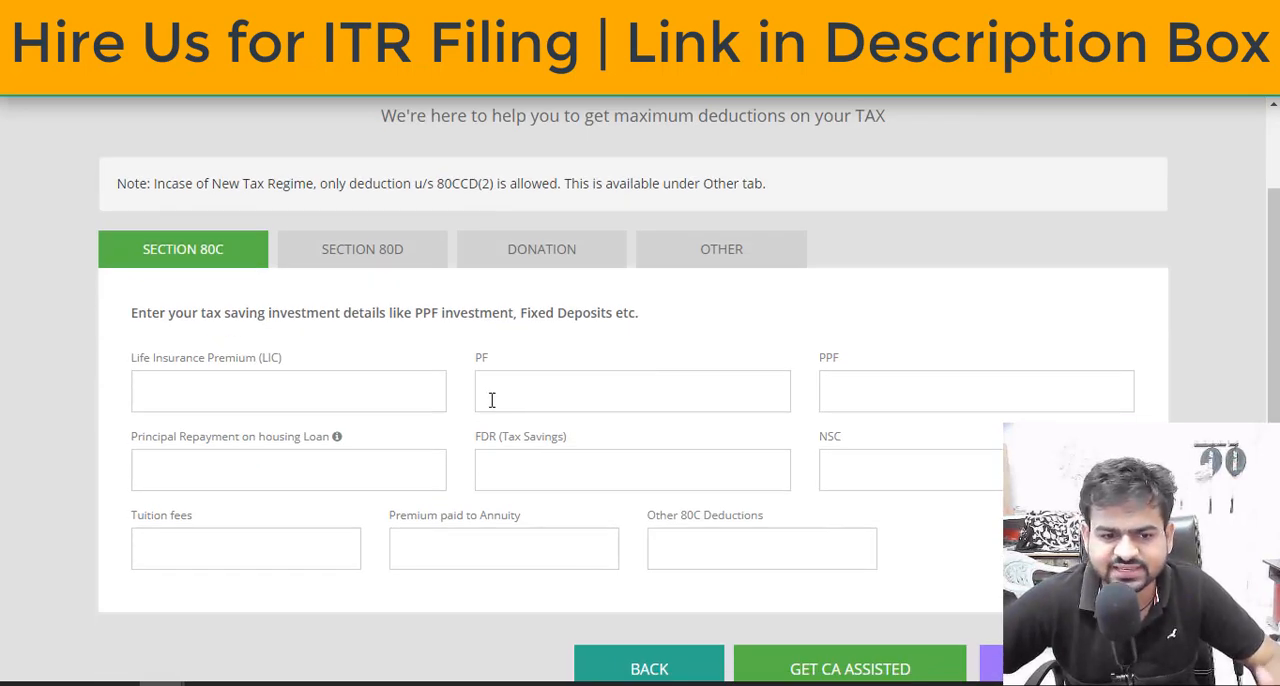
pyautogui.click(674, 386)
pyautogui.click(330, 387)
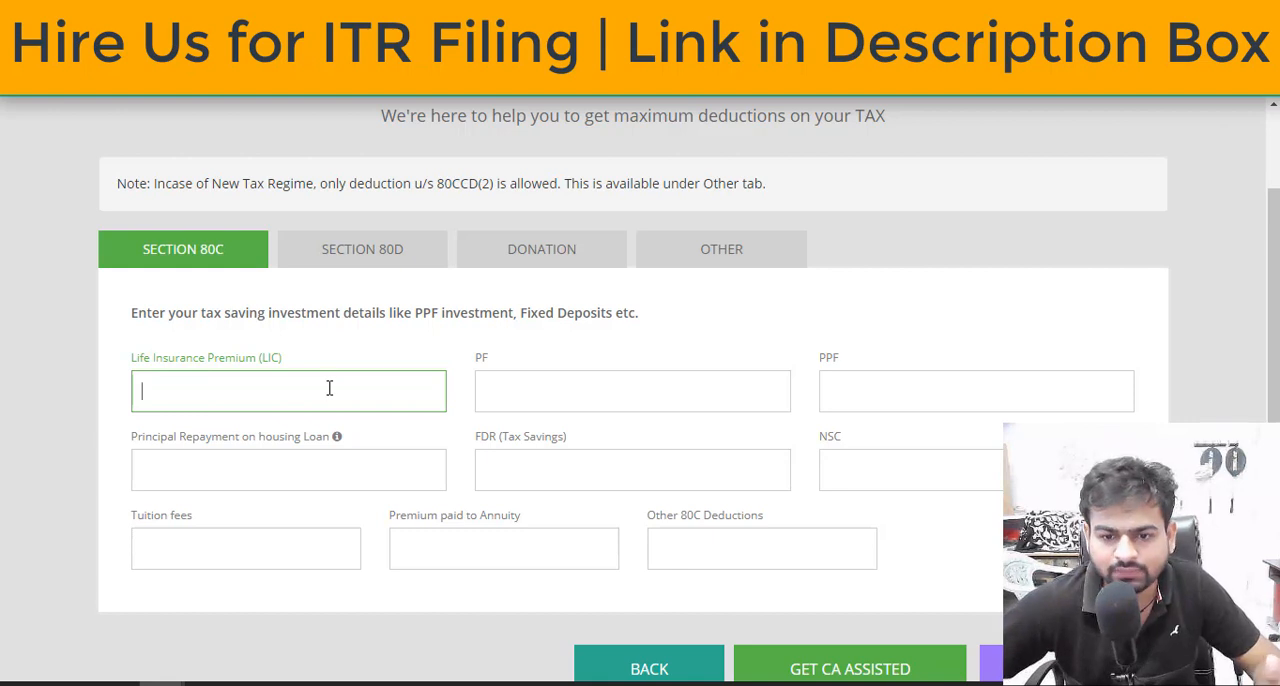
pyautogui.click(517, 388)
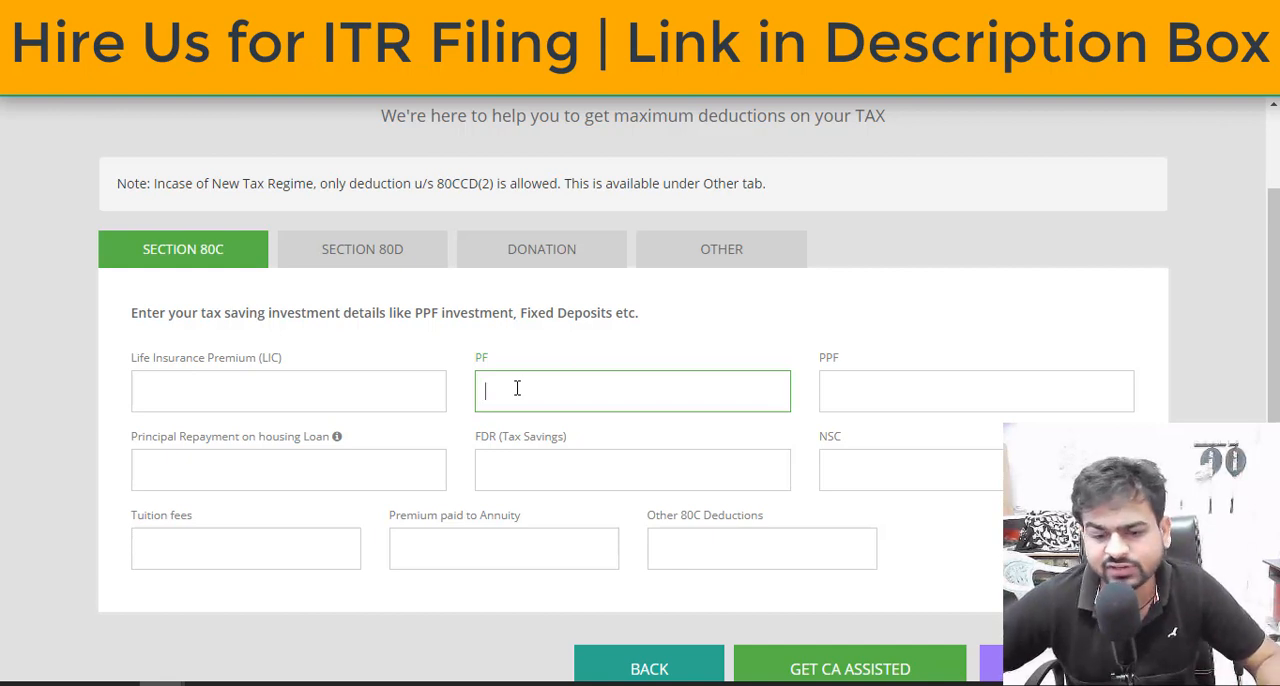
pyautogui.click(342, 404)
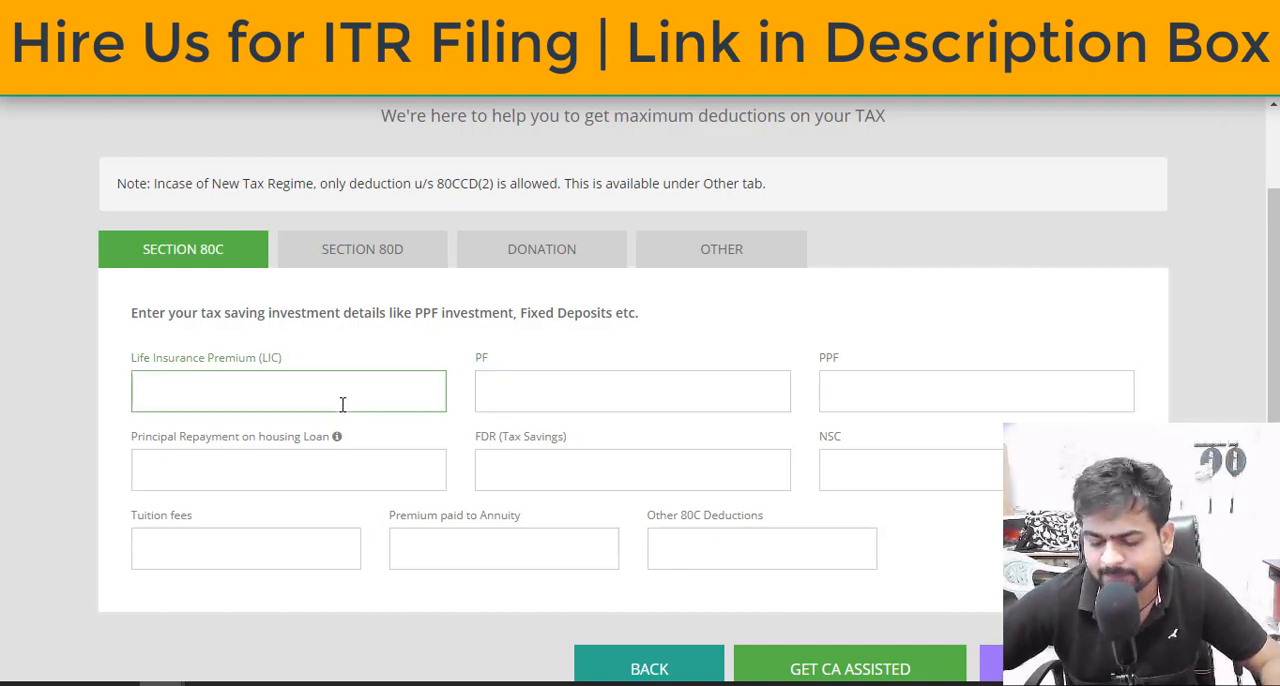
pyautogui.write('50000')
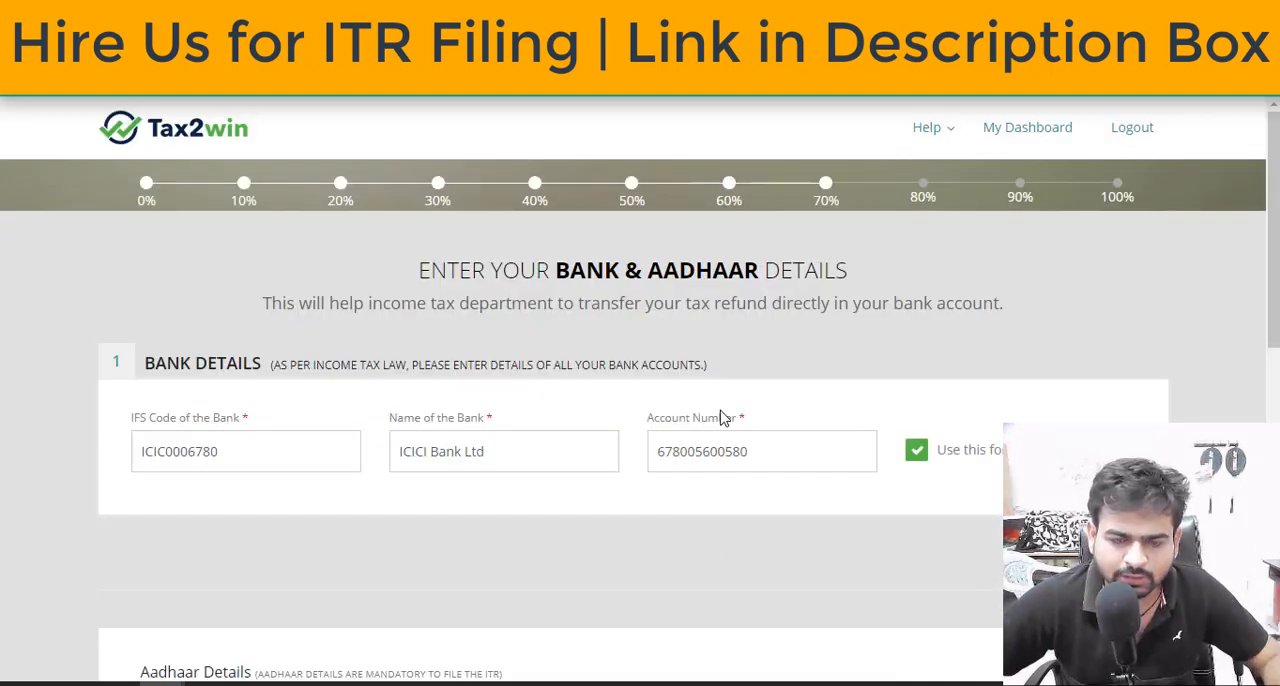
# Check the prefilled bank and Aadhaar details and continue to the tax computation
pyautogui.scroll(-8, 722, 417)
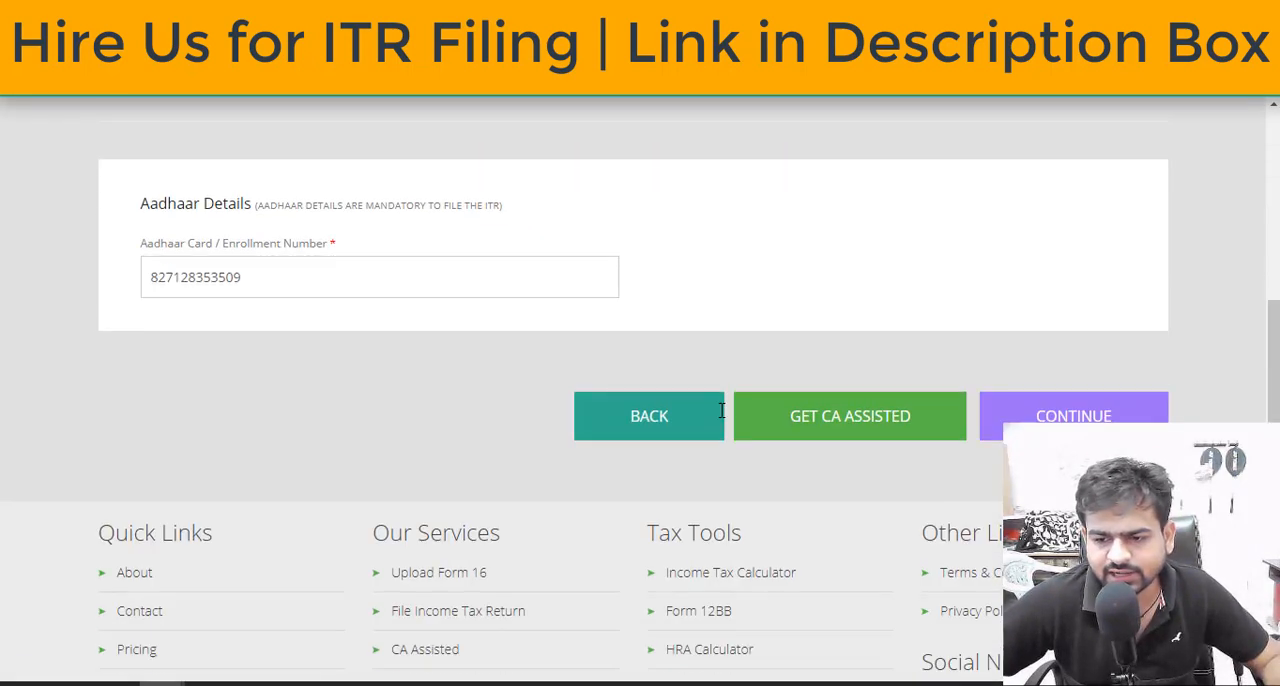
pyautogui.click(1050, 152)
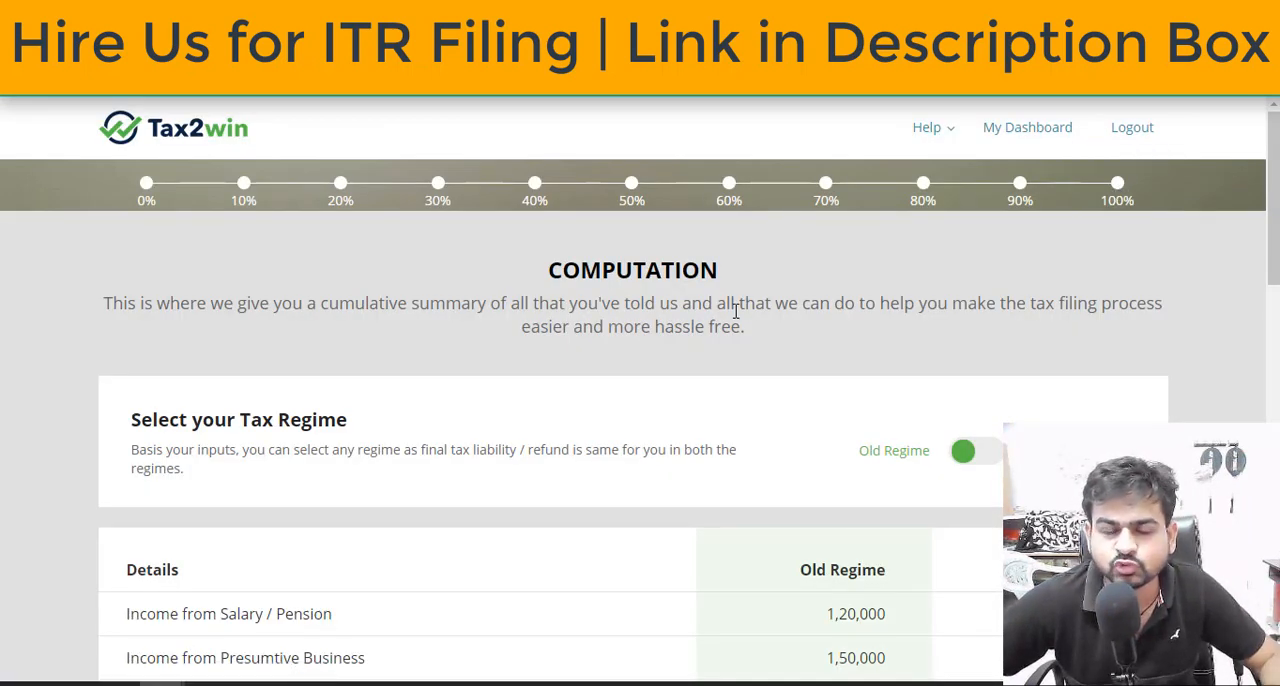
# Review the tax computation summary, then download the detailed Old Regime computation and open the PDF
pyautogui.scroll(-3, 736, 311)
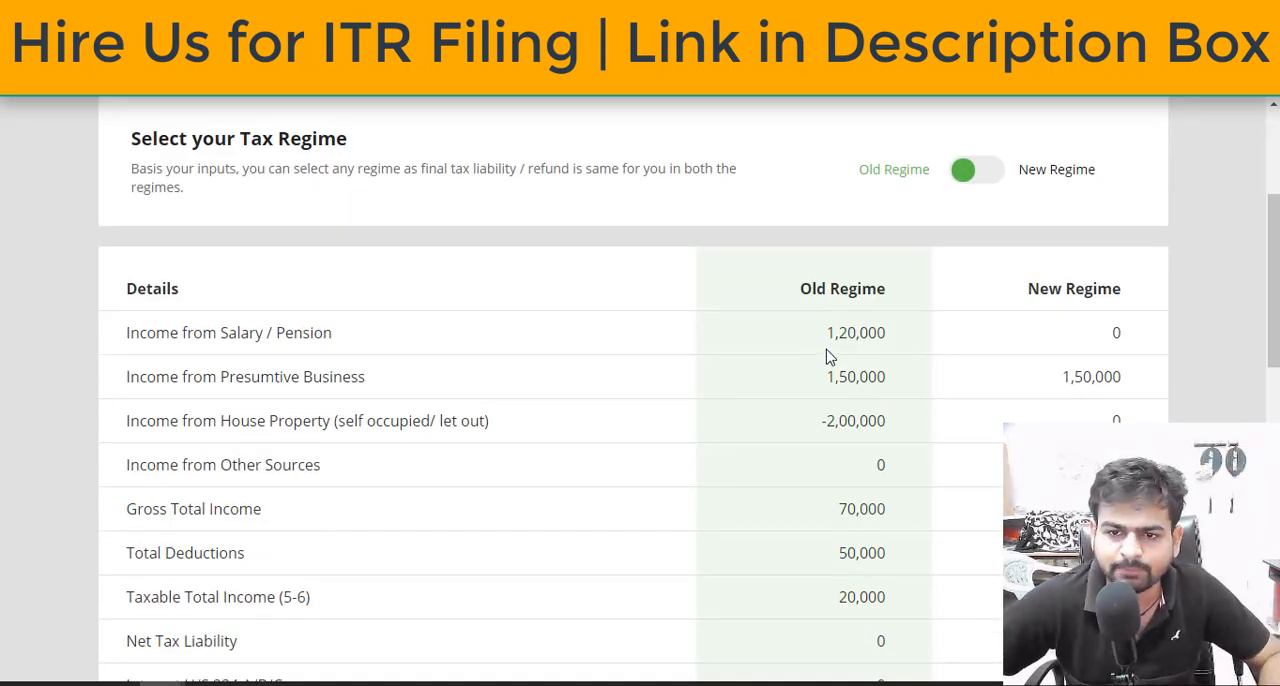
pyautogui.scroll(-5, 826, 356)
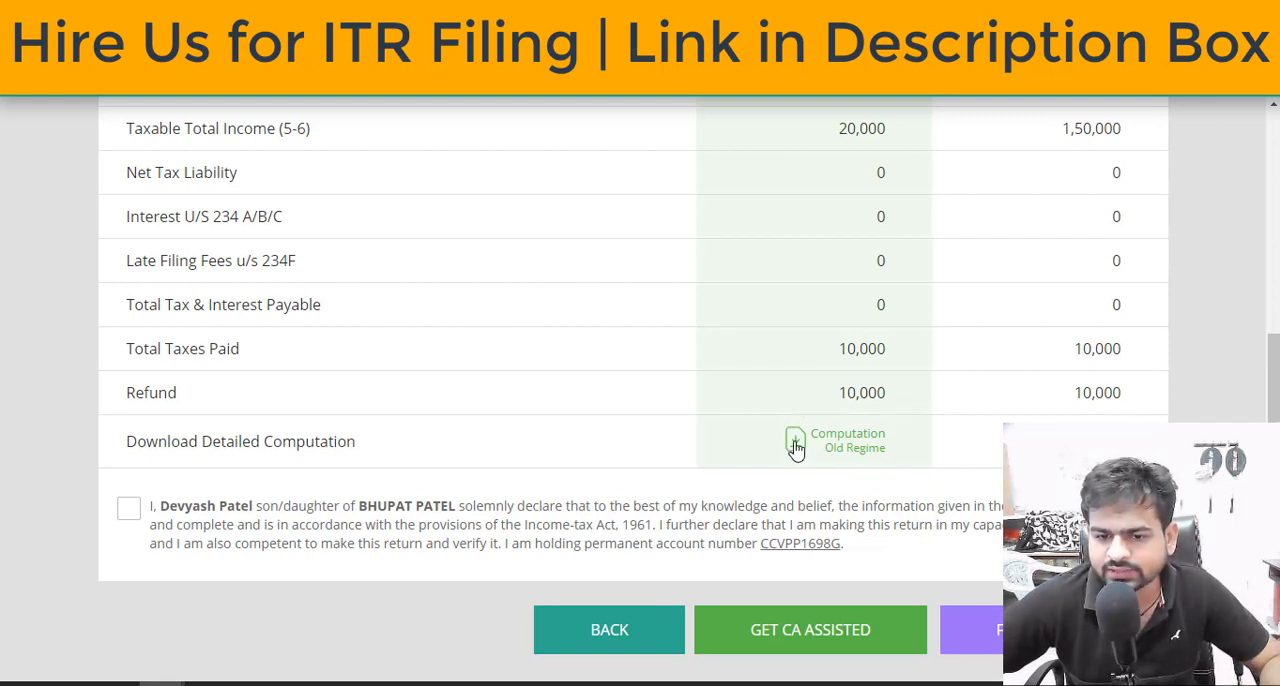
pyautogui.click(822, 462)
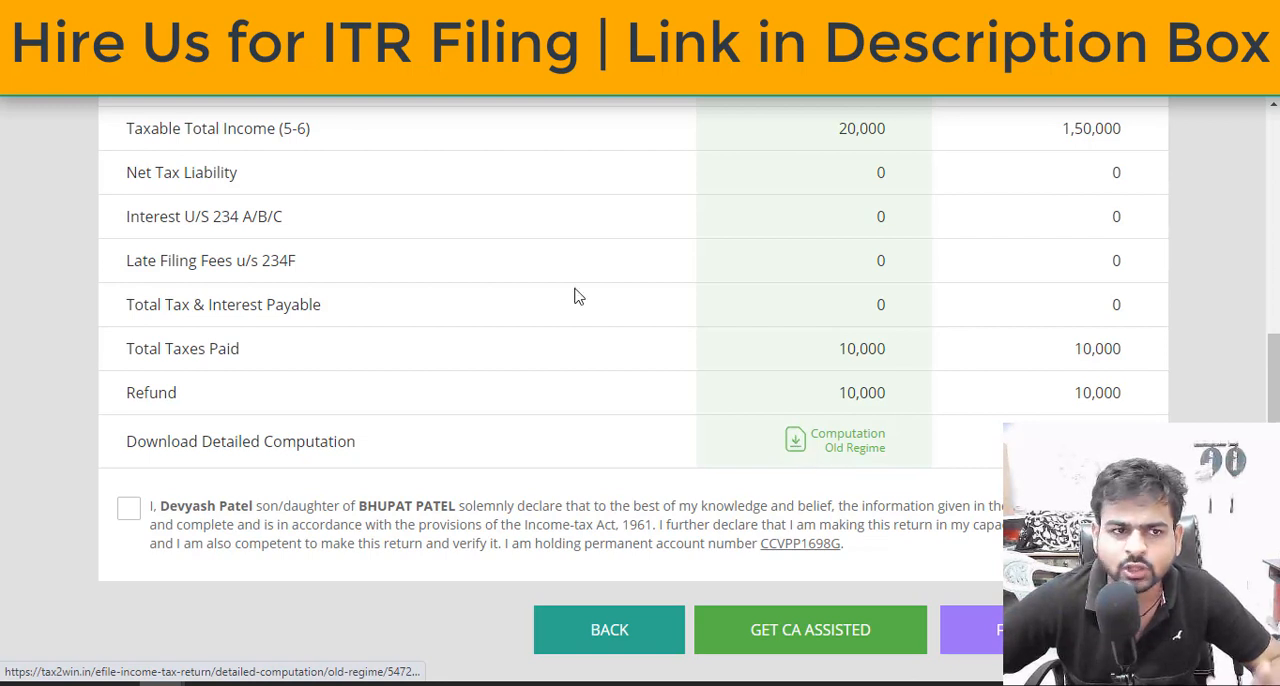
pyautogui.click(95, 650)
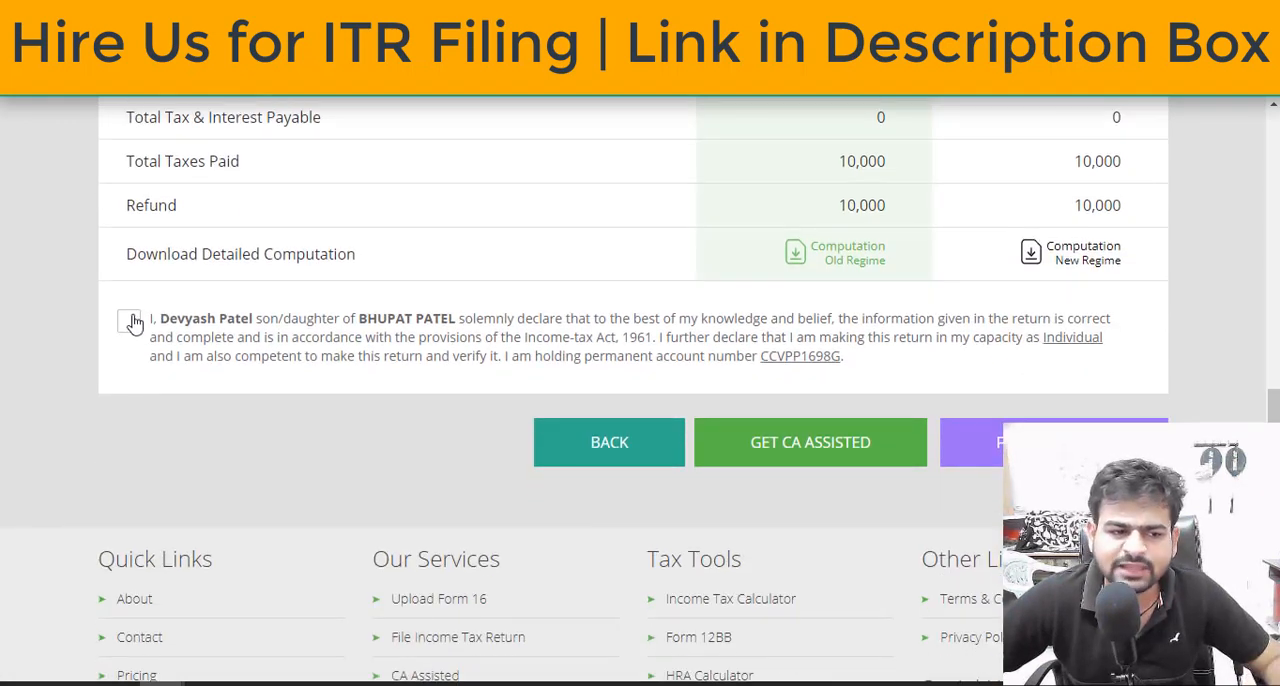
# Accept the taxpayer's declaration below the computation, then review the regime comparison up to the tax regime selection
pyautogui.click(127, 321)
pyautogui.scroll(1, 600, 520)
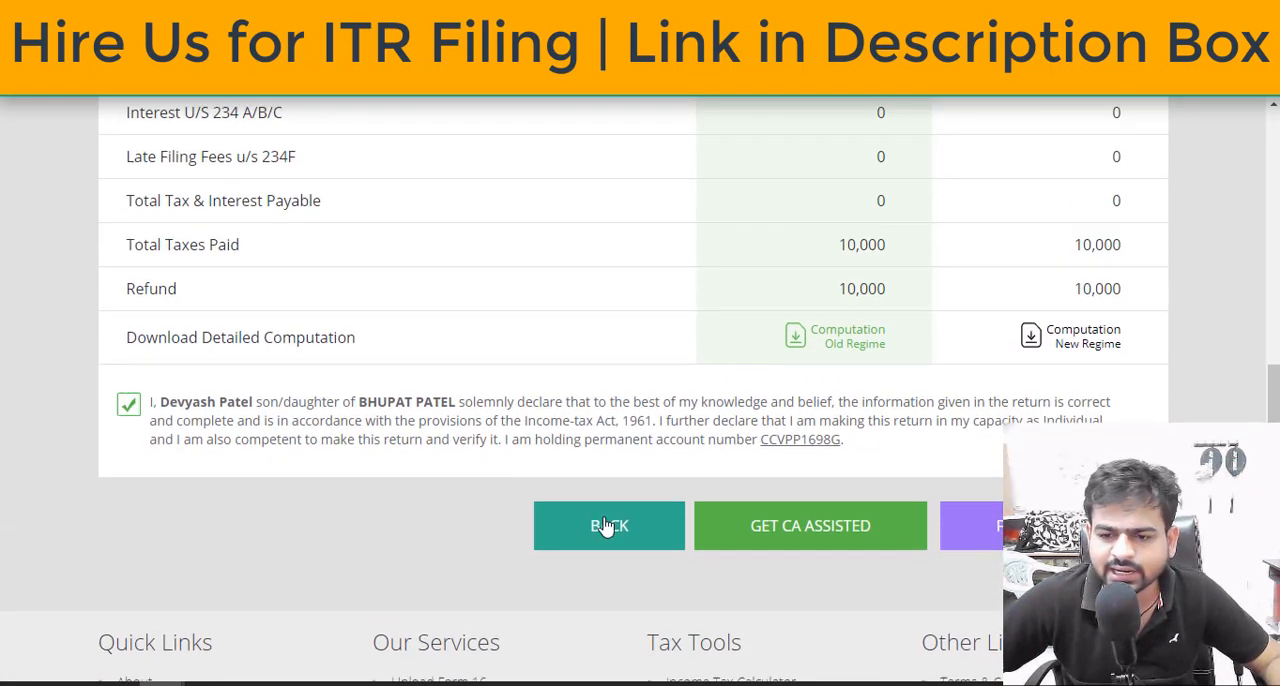
pyautogui.scroll(5, 640, 390)
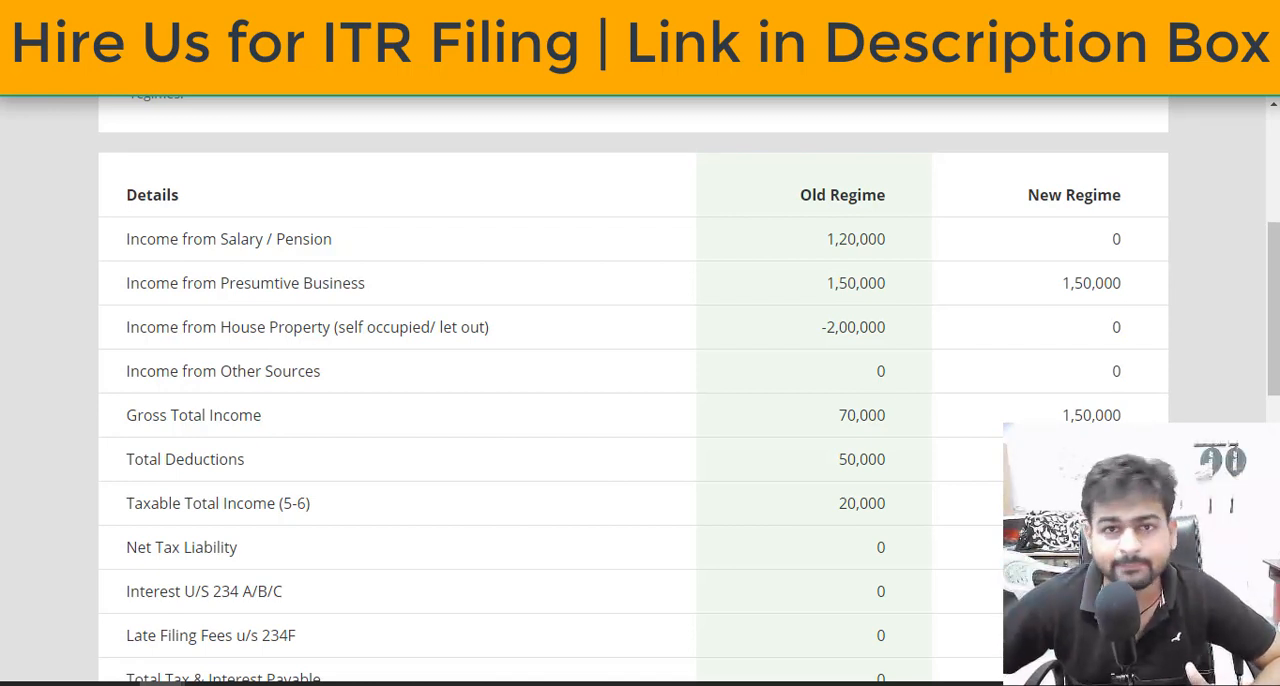
pyautogui.scroll(4, 632, 390)
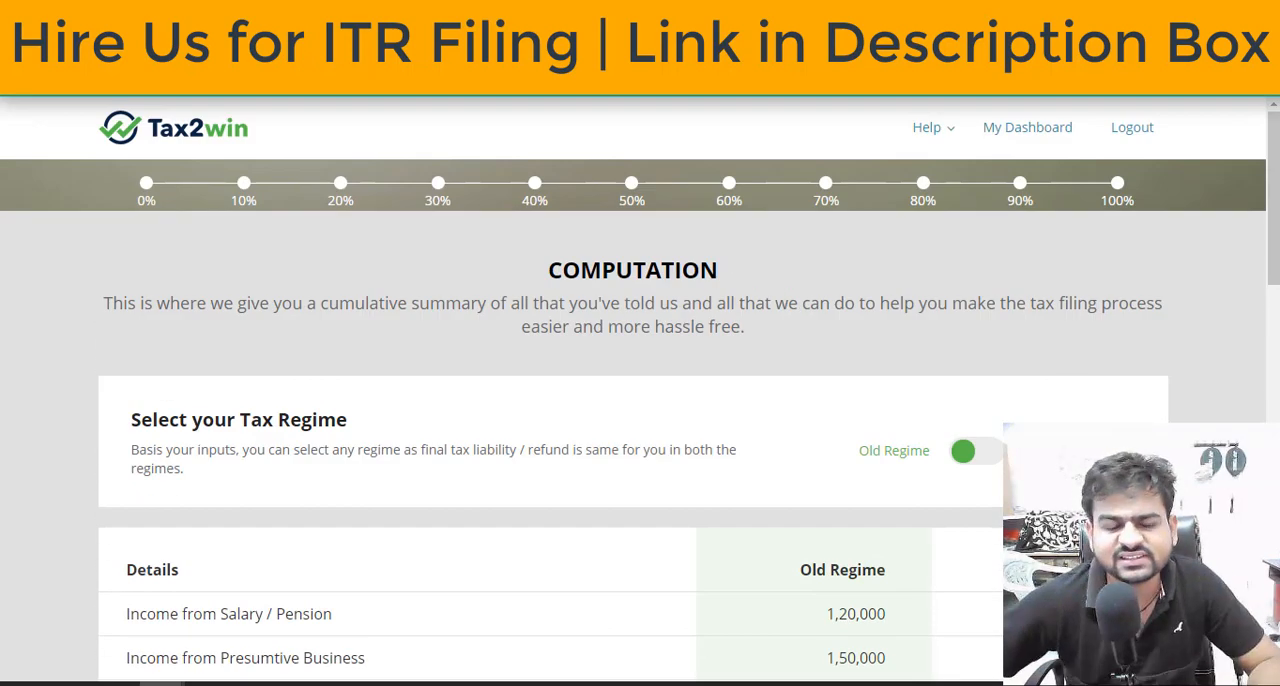